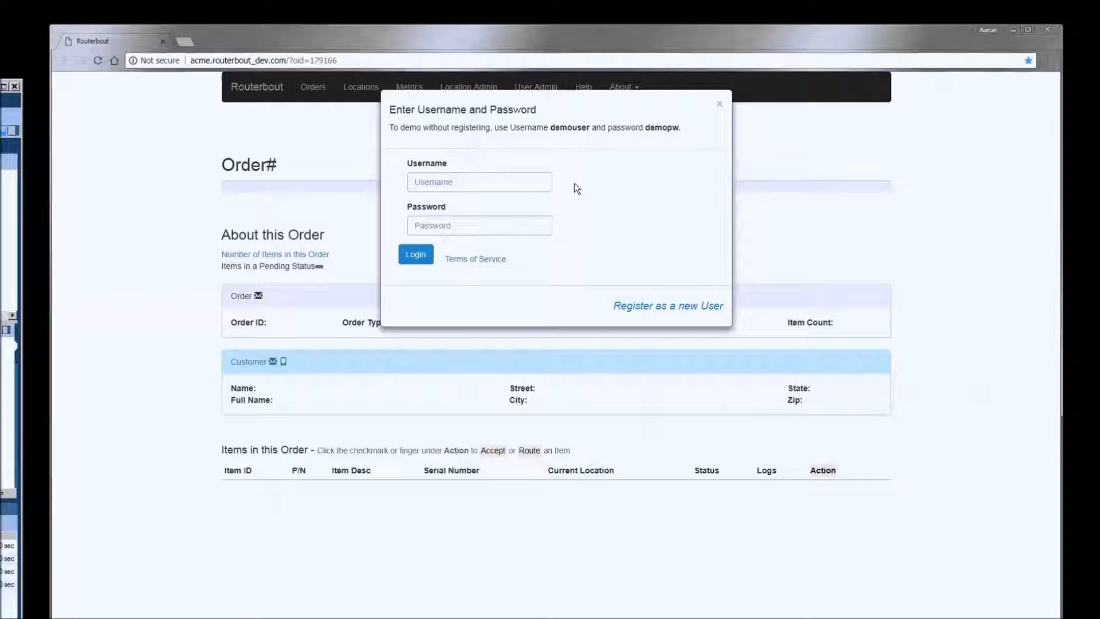
- View the Register as a new User form with its empty name, username, email and password fields
{"action": "left_click", "coordinate": [653, 305]}
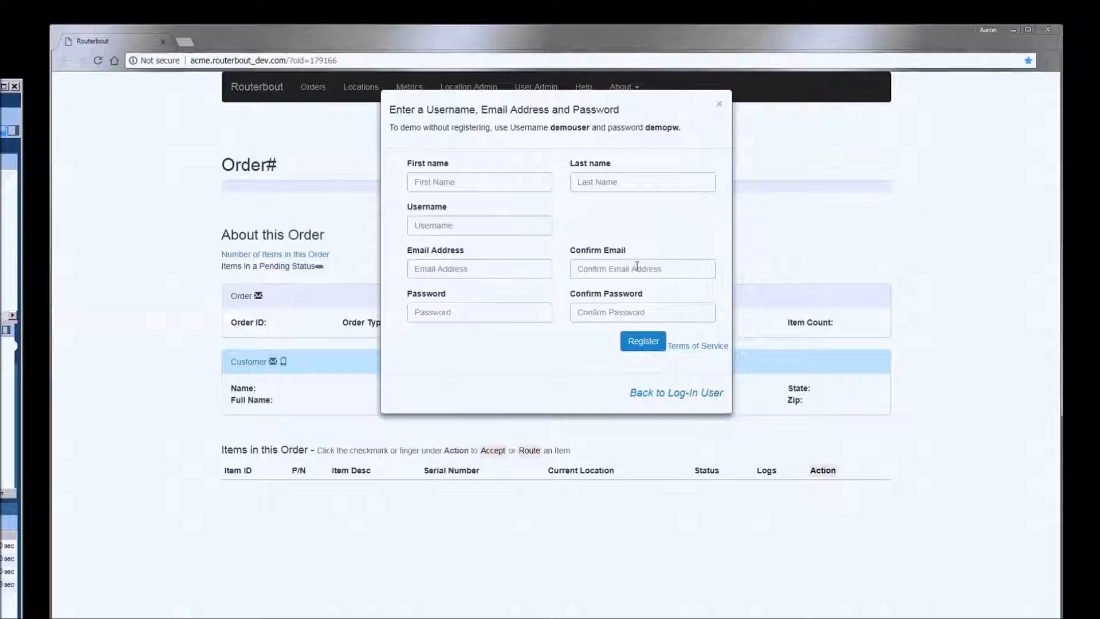
{"action": "left_click", "coordinate": [664, 391]}
- Sign in with the account username and the pasted account password
{"action": "left_click", "coordinate": [497, 182]}
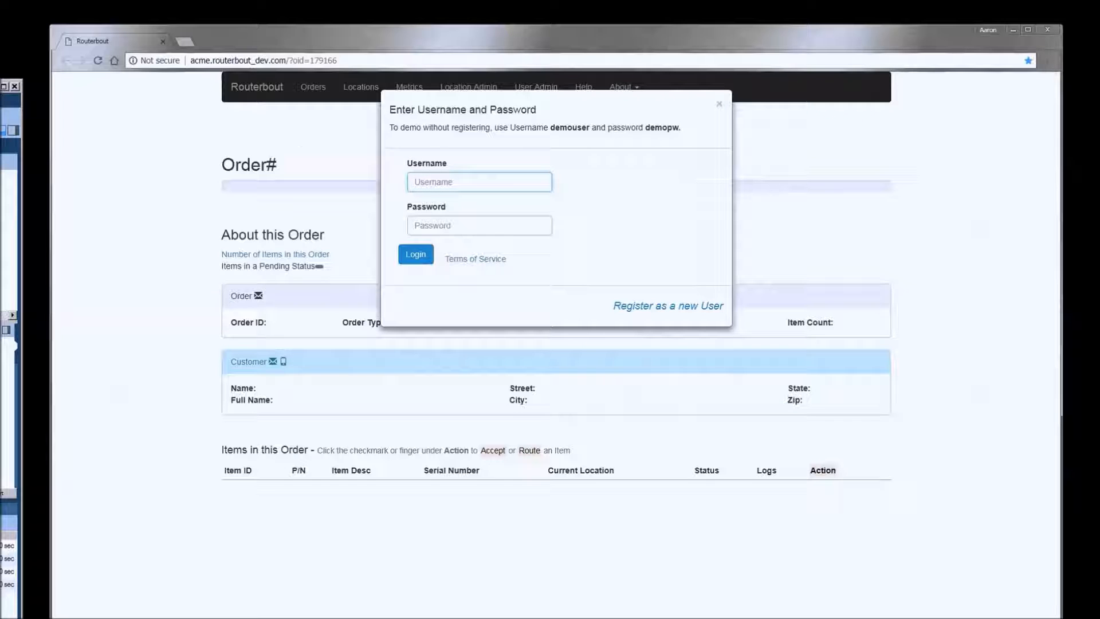
{"action": "type", "text": "kphi"}
{"action": "right_click", "coordinate": [453, 223]}
{"action": "left_click", "coordinate": [485, 291]}
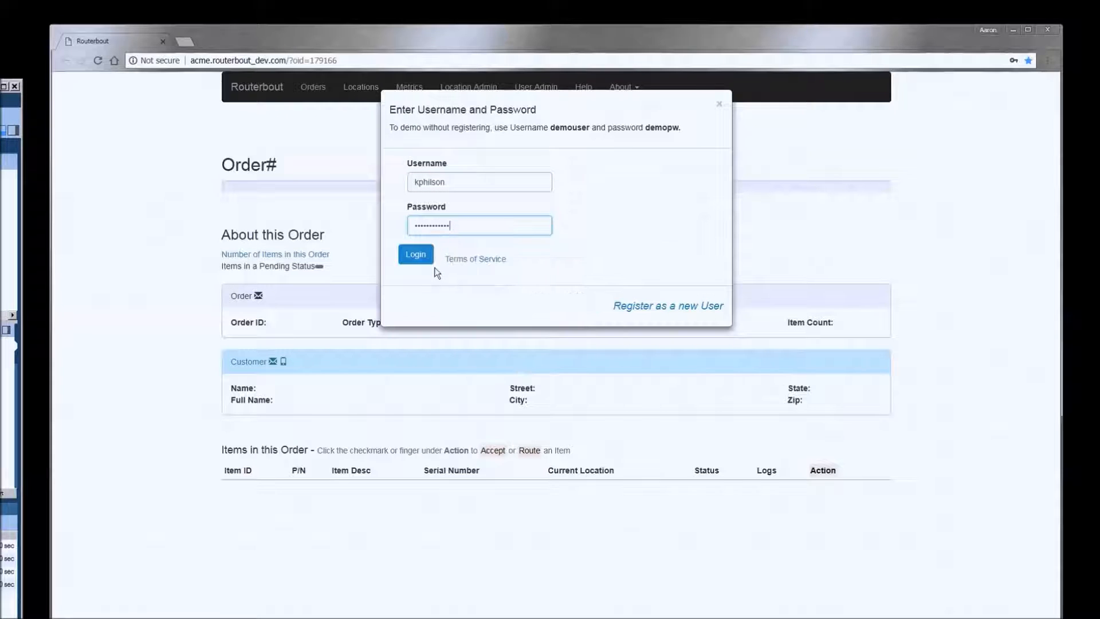
{"action": "left_click", "coordinate": [429, 260]}
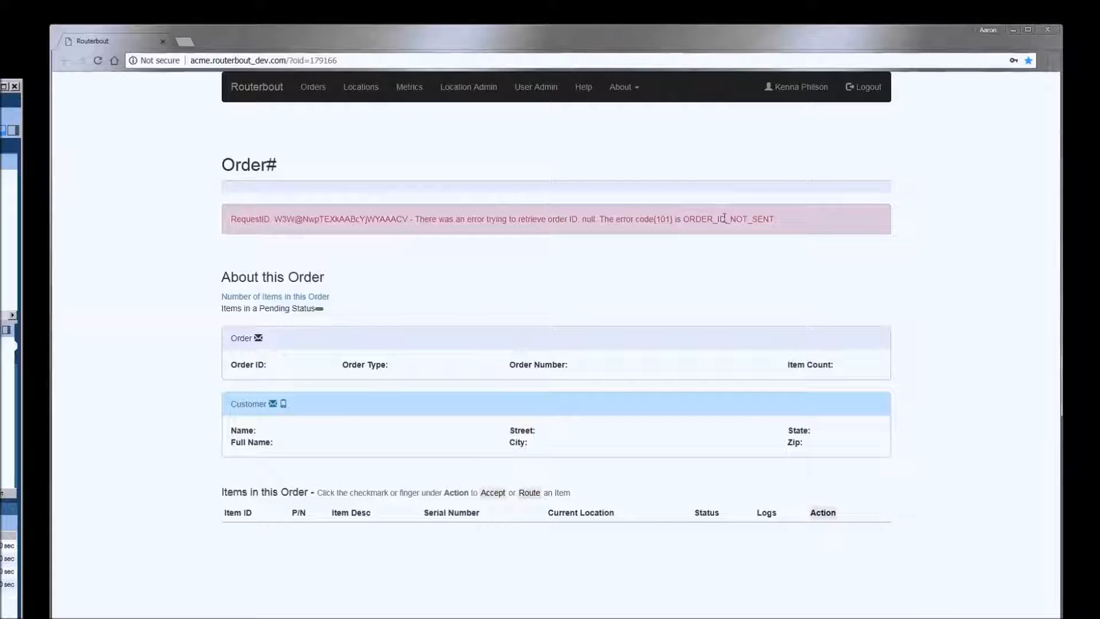
- Load a different order by replacing the oid value in the page address
{"action": "left_click_drag", "start_coordinate": [346, 60], "coordinate": [311, 60]}
{"action": "type", "text": "179168"}
{"action": "key", "text": "Return"}
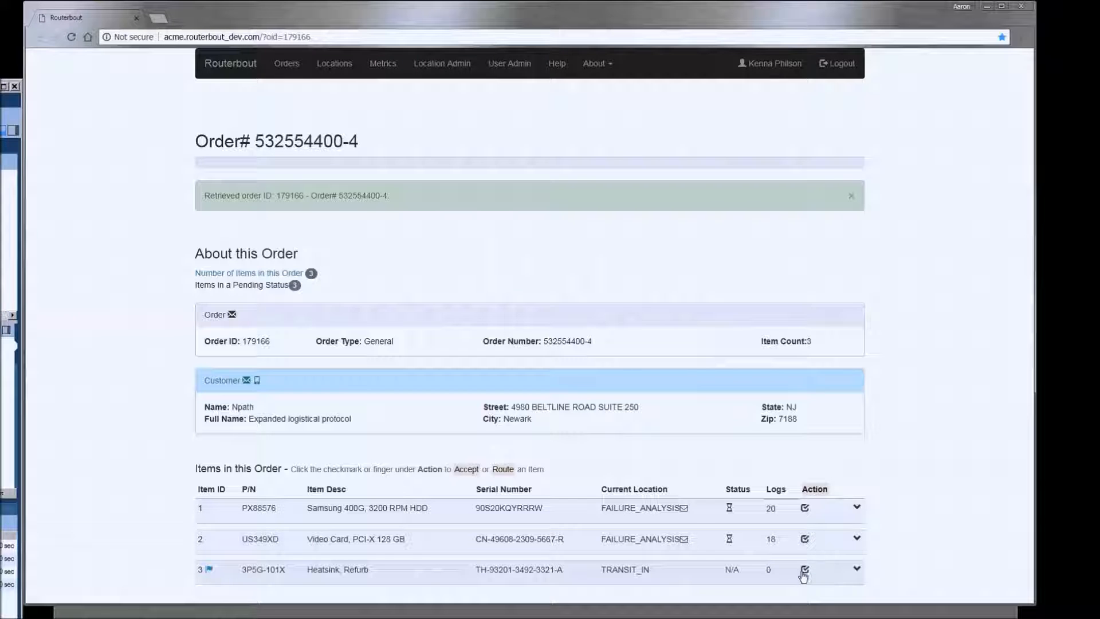
- Accept item 3, the Heatsink, Refurb, with comment 'Accepting the heatsink into routerbout'
{"action": "left_click", "coordinate": [804, 571]}
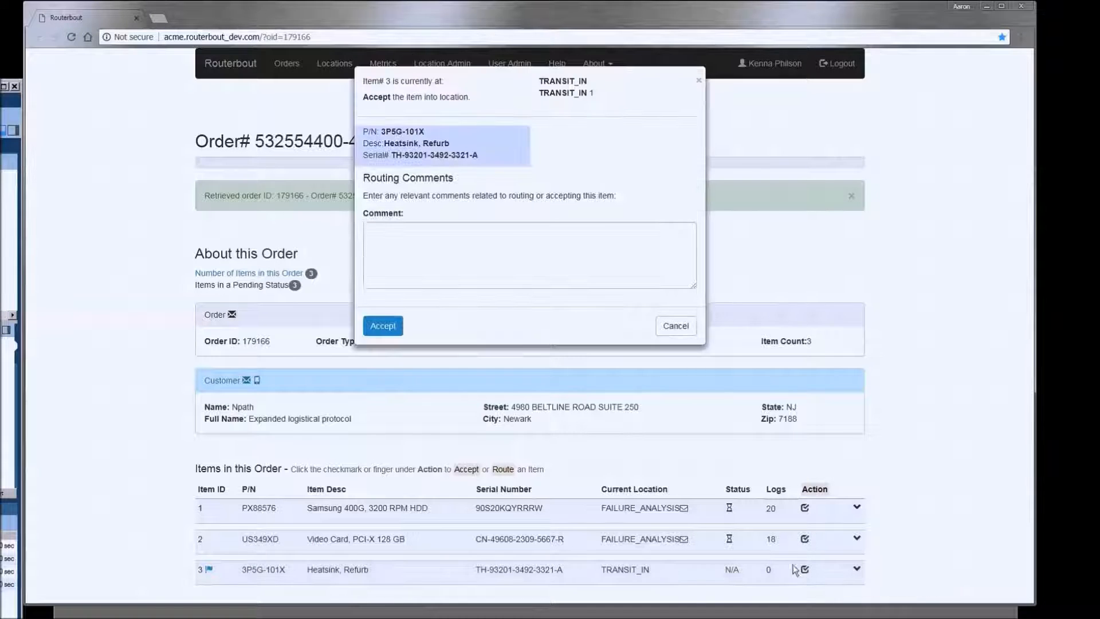
{"action": "left_click", "coordinate": [461, 242]}
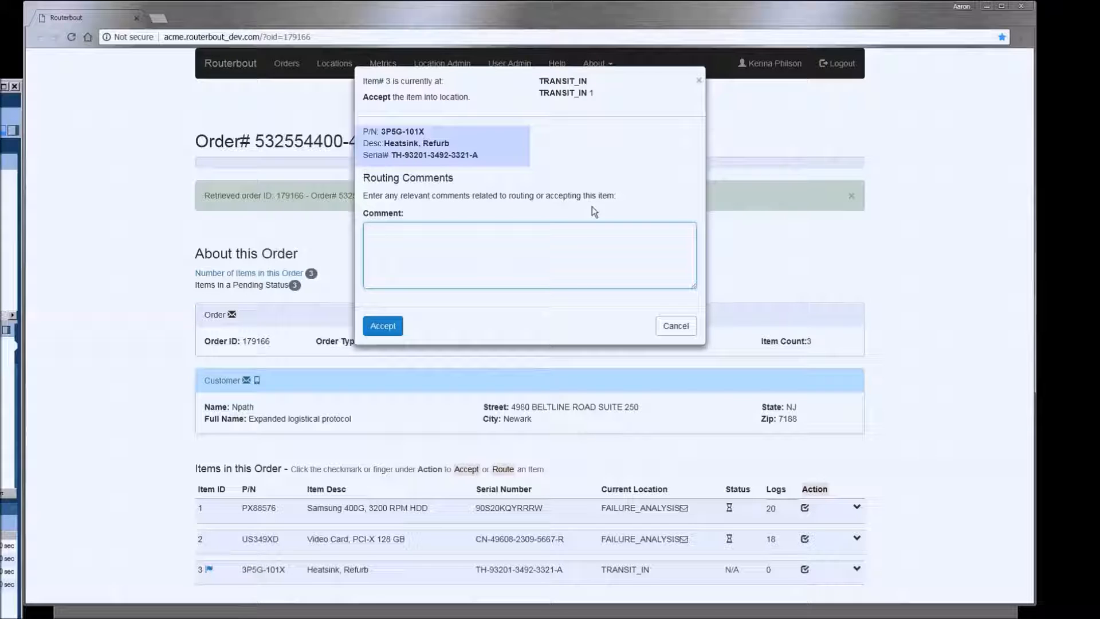
{"action": "type", "text": "Accepting the hea"}
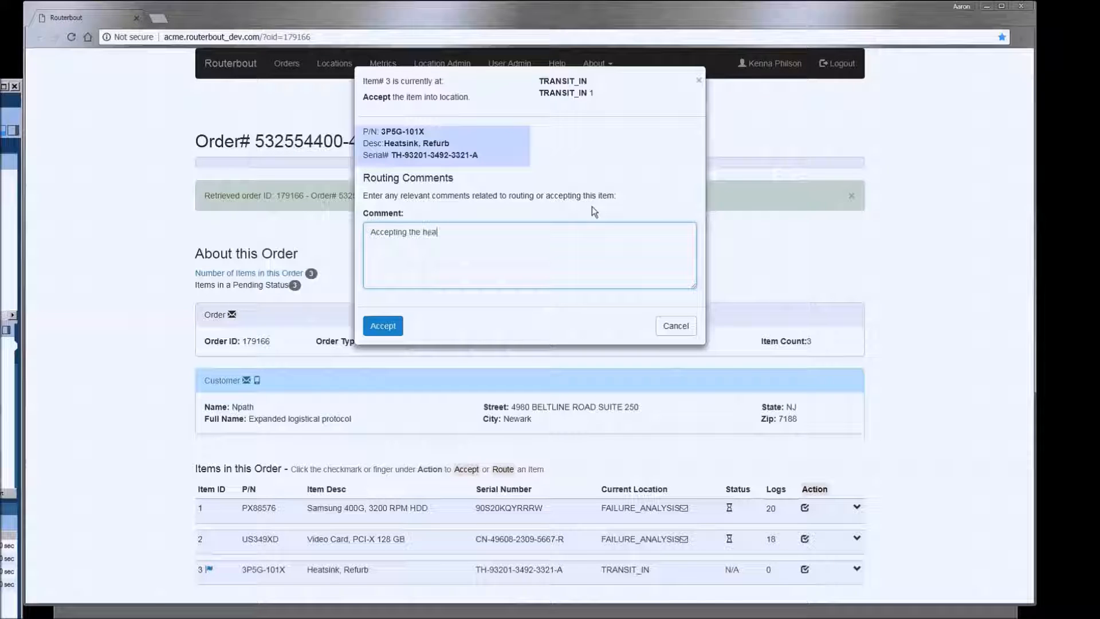
{"action": "type", "text": "tsink int"}
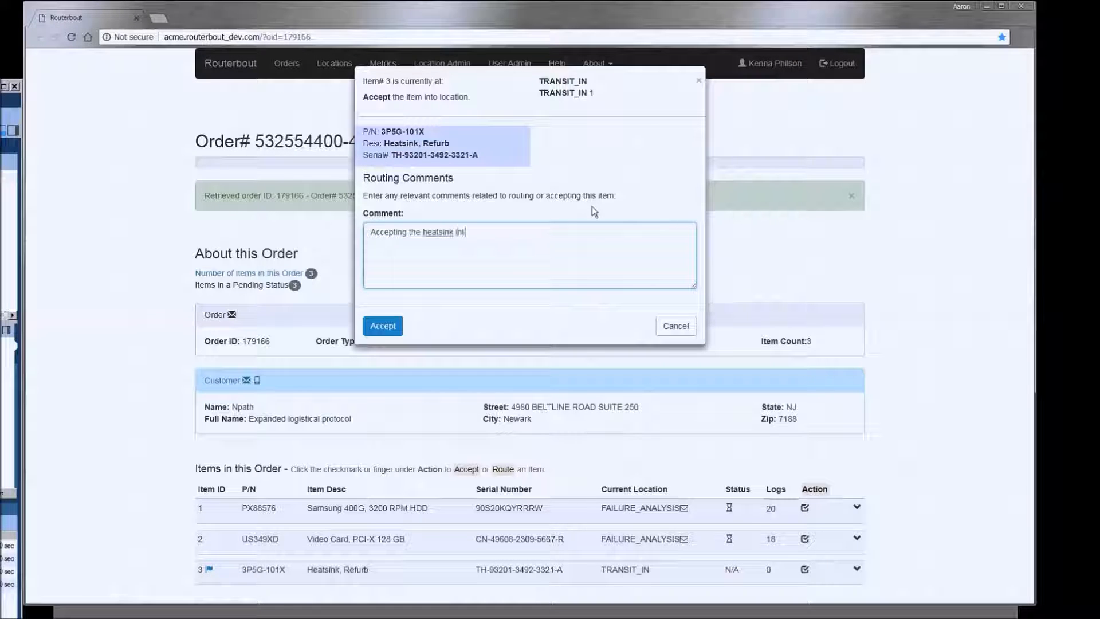
{"action": "type", "text": "o routerbout"}
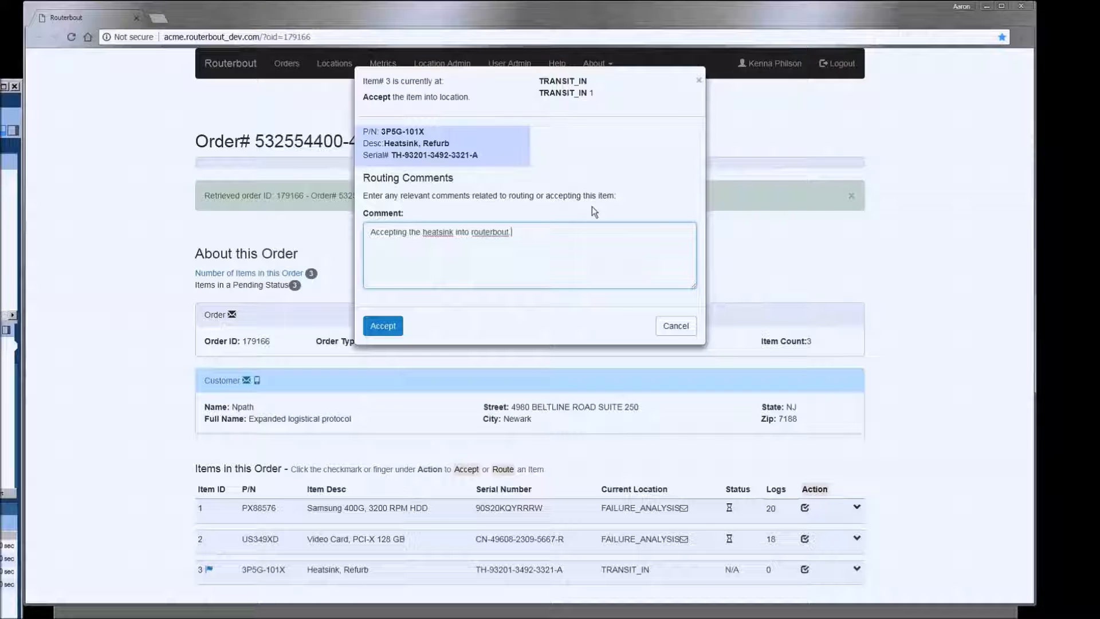
{"action": "left_click", "coordinate": [382, 326]}
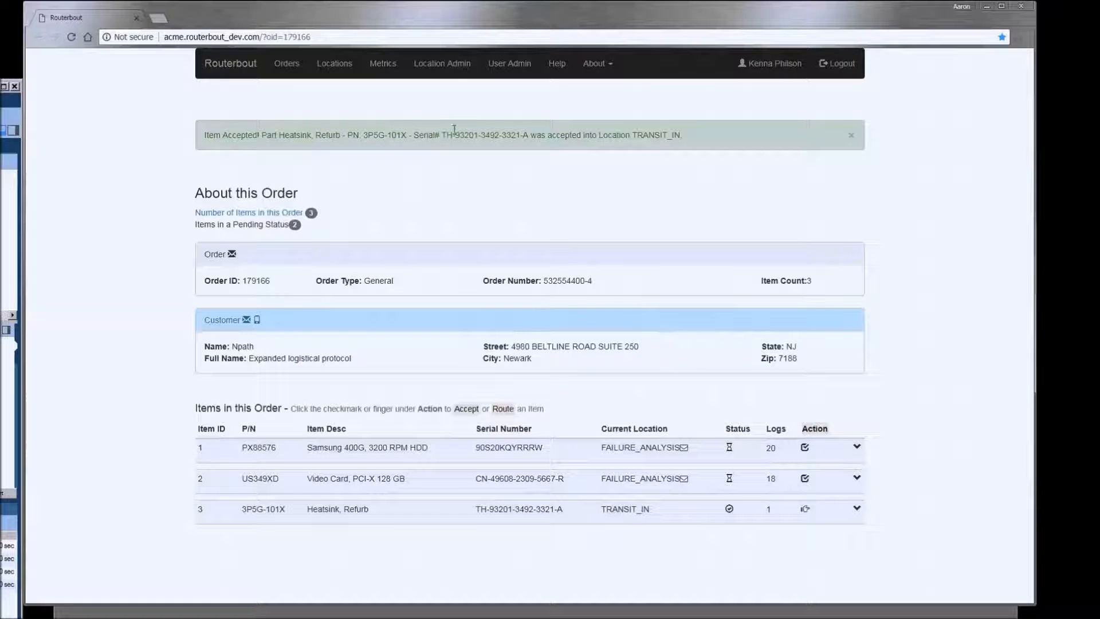
- Open item 3's routing form and list its 13 possible destination locations
{"action": "left_click", "coordinate": [805, 510]}
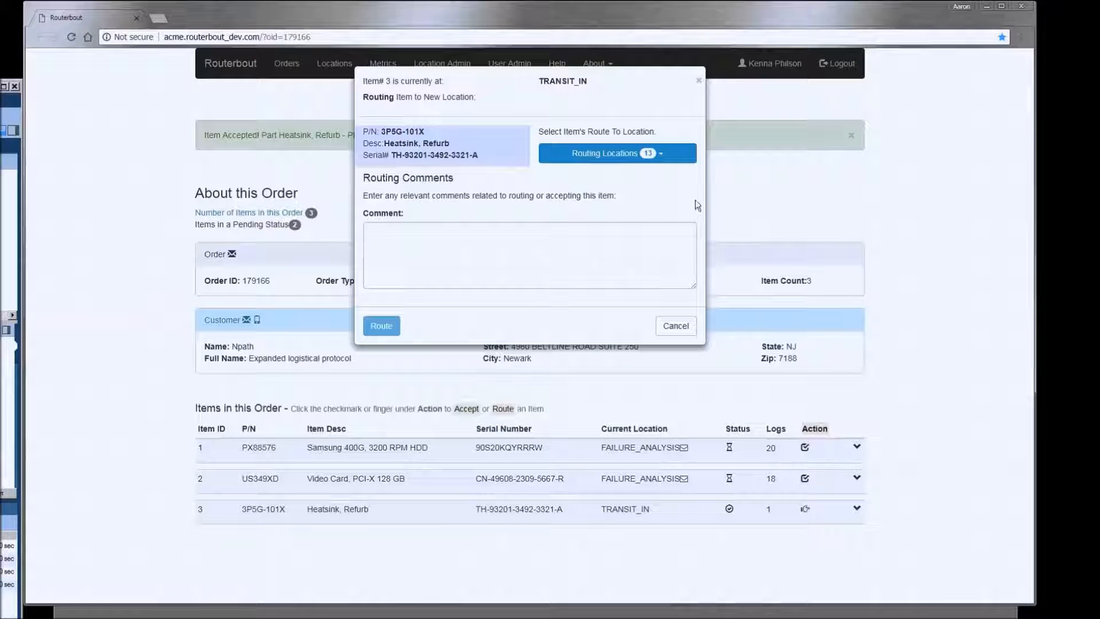
{"action": "left_click", "coordinate": [652, 165]}
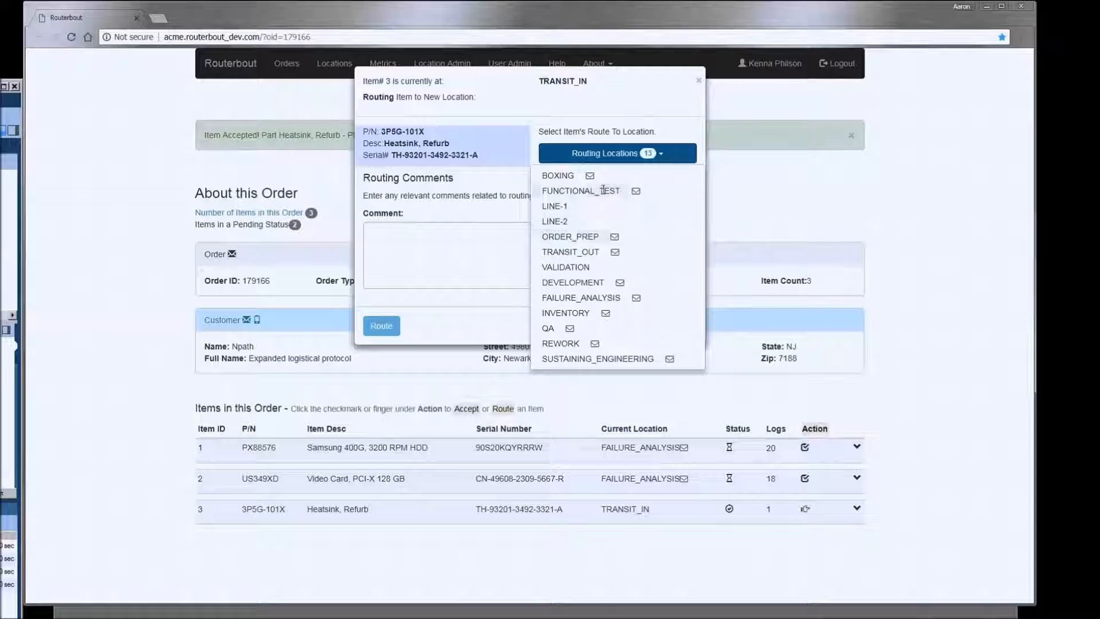
{"action": "mouse_move", "coordinate": [618, 242]}
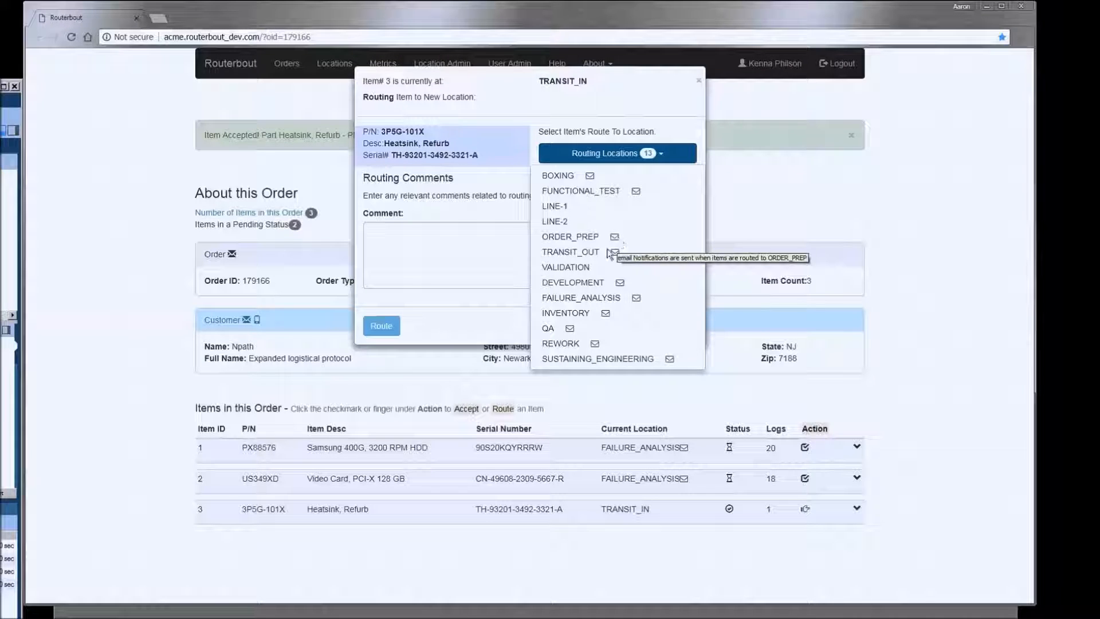
- Route the heatsink to INVENTORY with comment 'Sending the heatsink Io inventory.'
{"action": "left_click", "coordinate": [587, 314]}
{"action": "left_click", "coordinate": [533, 273]}
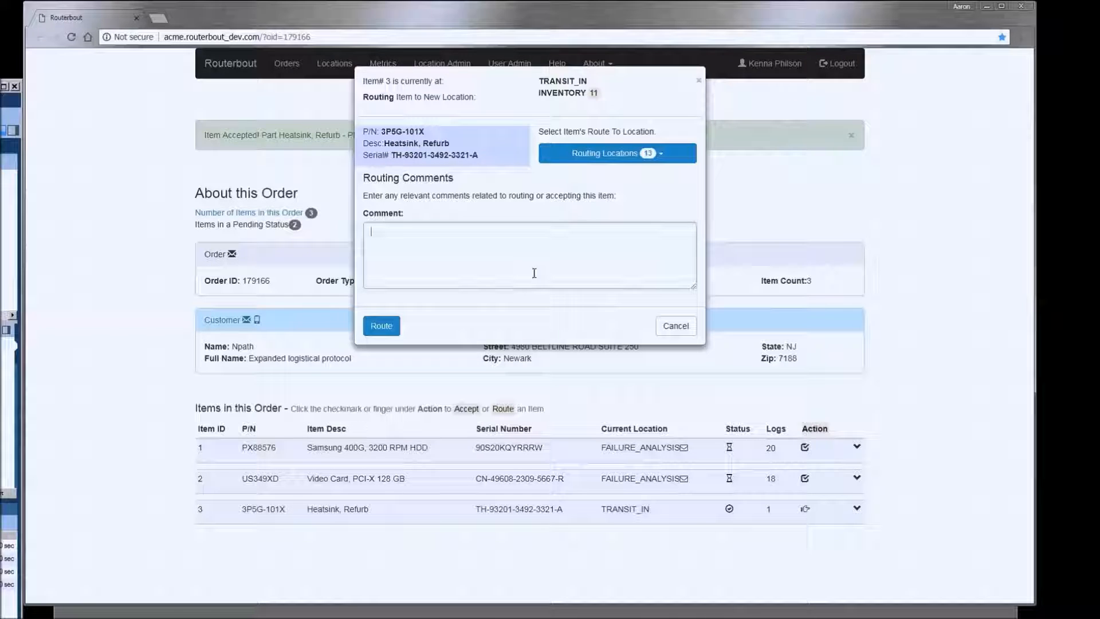
{"action": "type", "text": "Sending "}
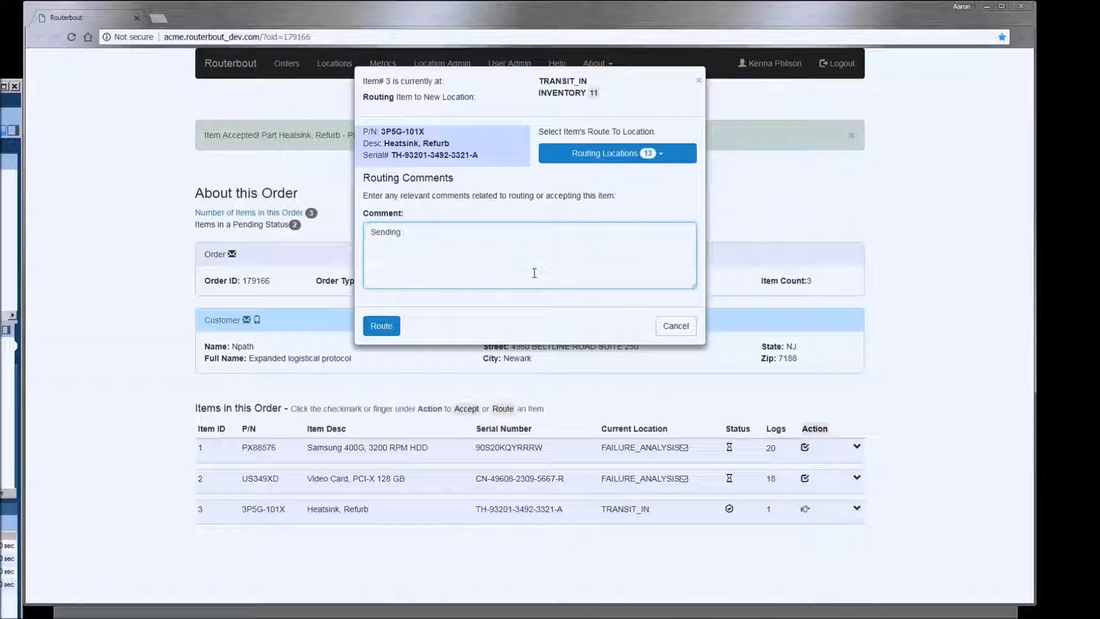
{"action": "type", "text": "the heatsink I"}
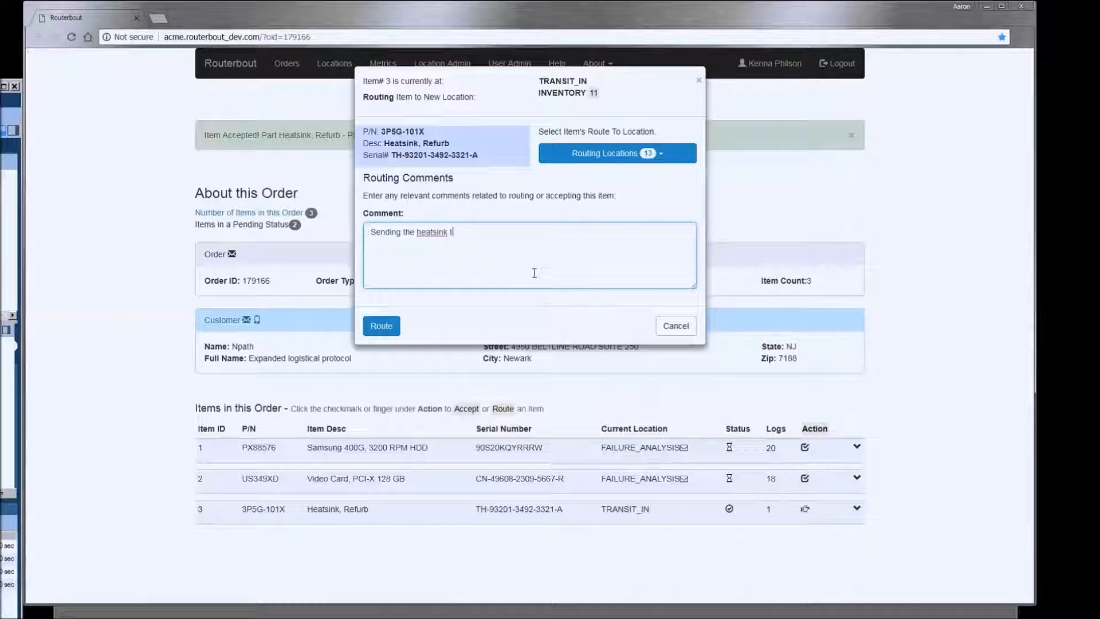
{"action": "type", "text": "o inventory."}
{"action": "left_click", "coordinate": [381, 327]}
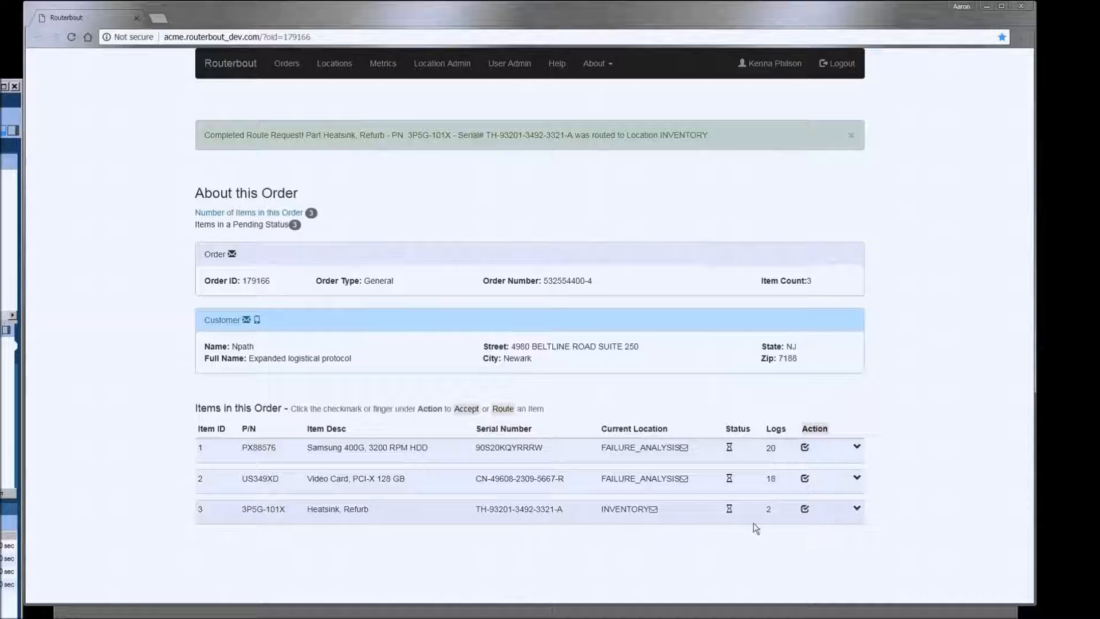
- Cancel accepting item 3 at its new location and show the Open Orders dashboard
{"action": "left_click", "coordinate": [804, 509]}
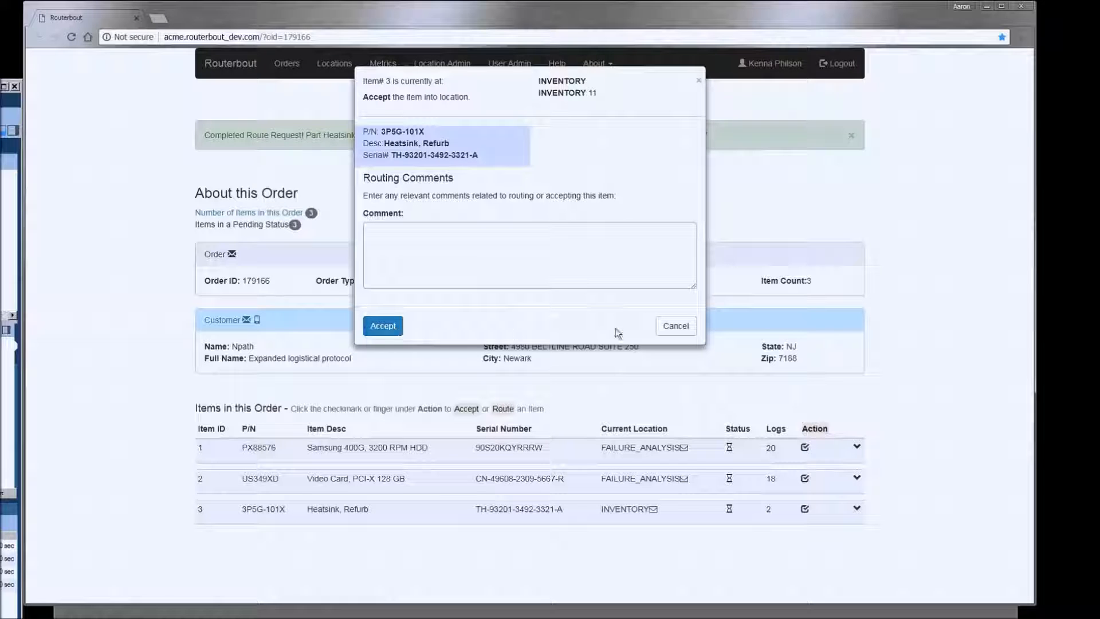
{"action": "left_click", "coordinate": [687, 331]}
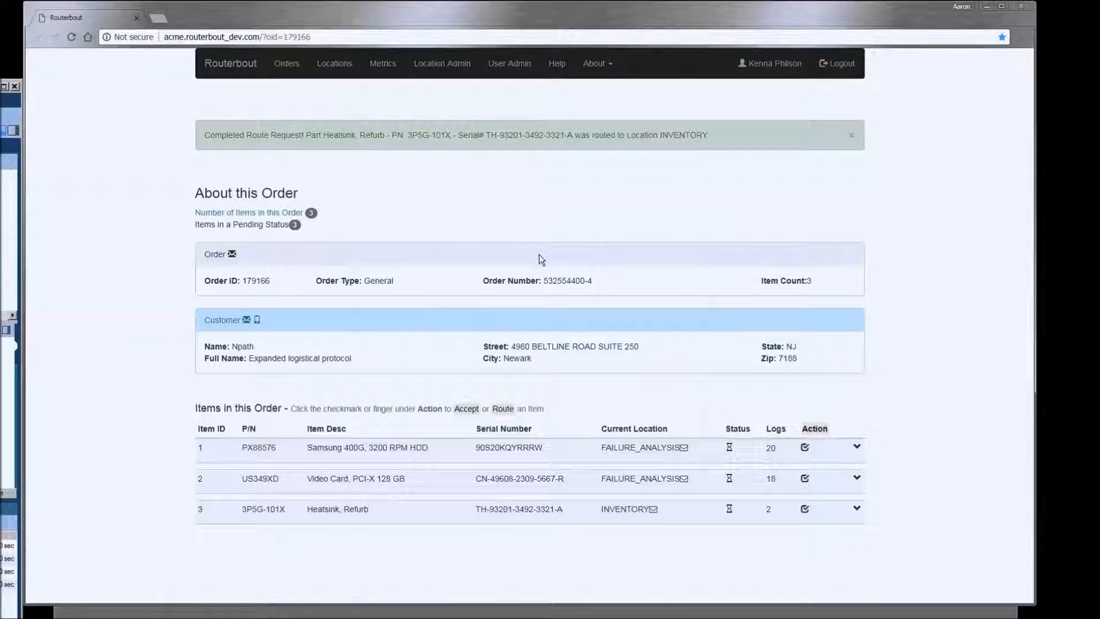
{"action": "left_click", "coordinate": [297, 69]}
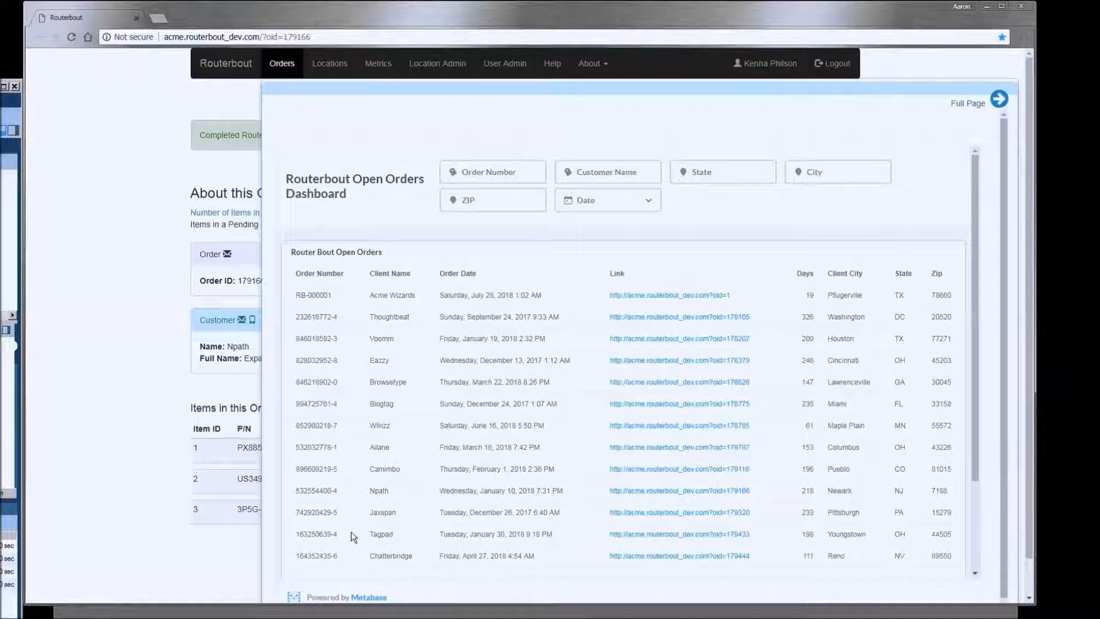
- Filter the dashboard by a copied order number, clear the filter, and open the linked order
{"action": "left_click_drag", "start_coordinate": [339, 491], "coordinate": [296, 496]}
{"action": "right_click", "coordinate": [304, 492]}
{"action": "left_click", "coordinate": [324, 497]}
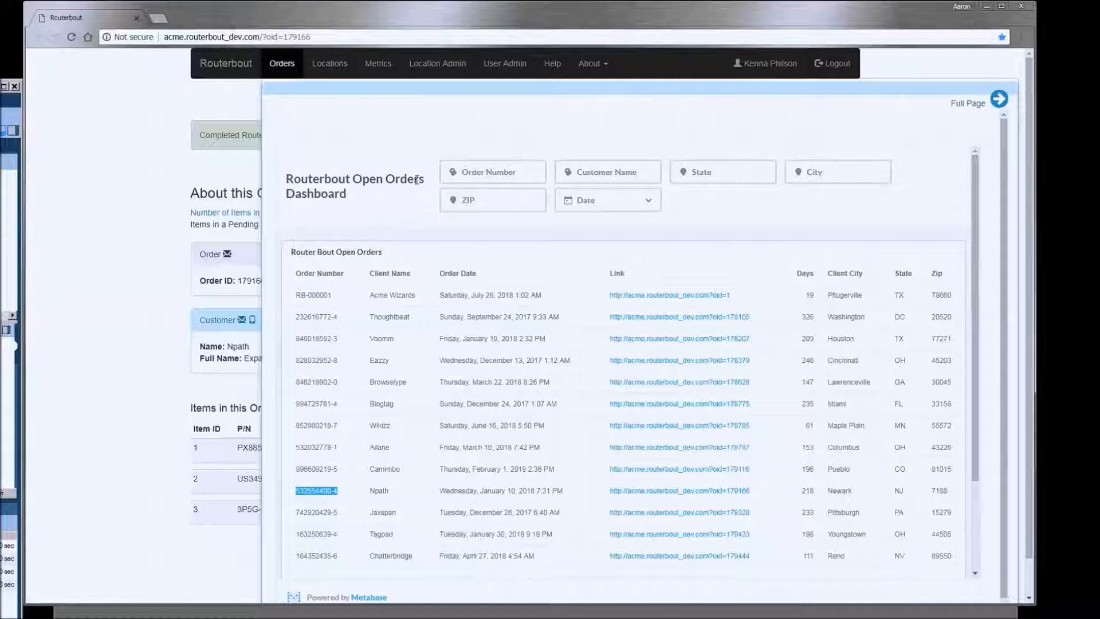
{"action": "left_click", "coordinate": [474, 173]}
{"action": "right_click", "coordinate": [478, 177]}
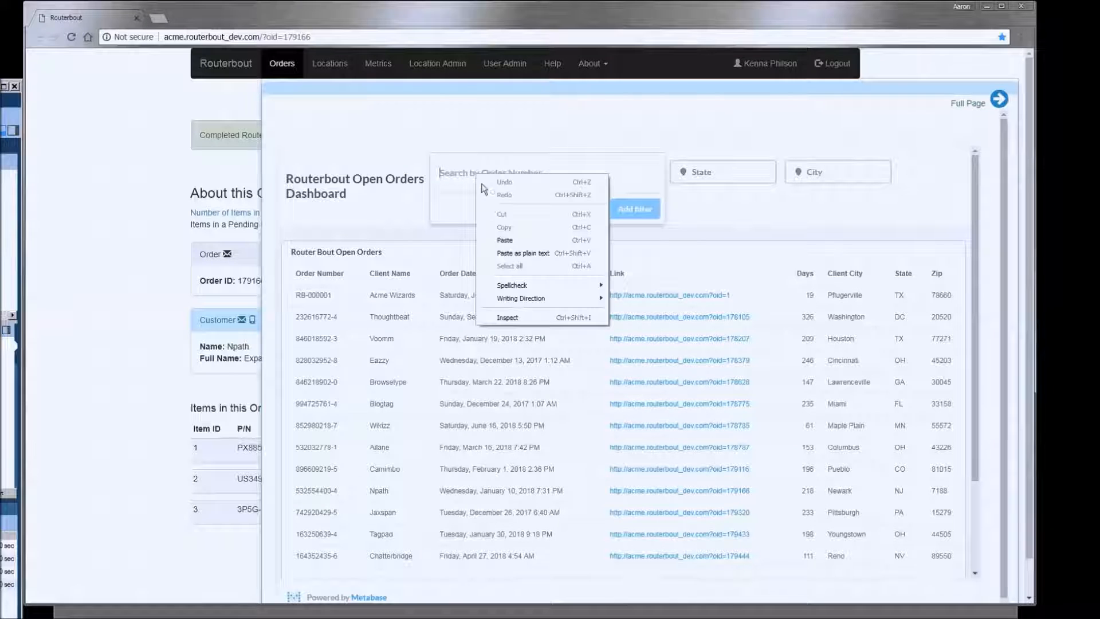
{"action": "left_click", "coordinate": [504, 252]}
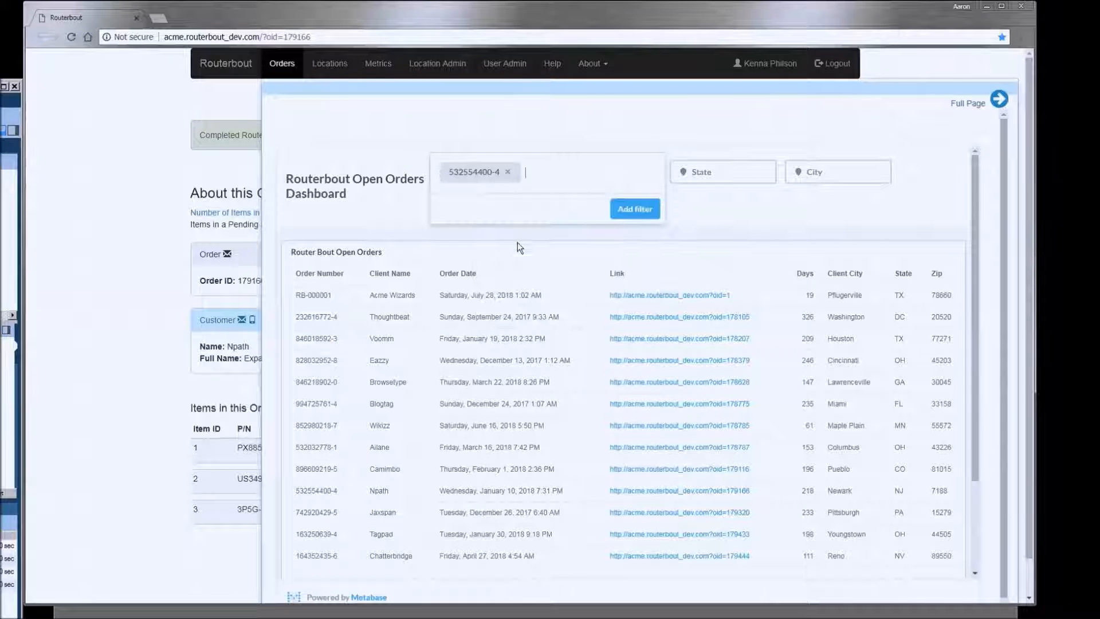
{"action": "left_click", "coordinate": [640, 213]}
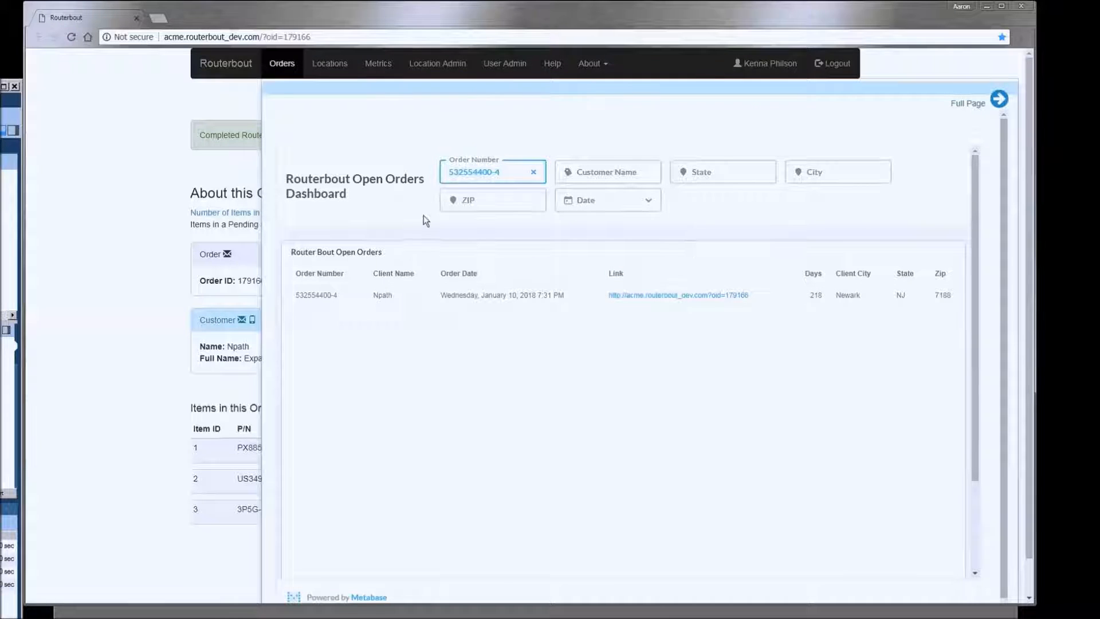
{"action": "left_click", "coordinate": [533, 173]}
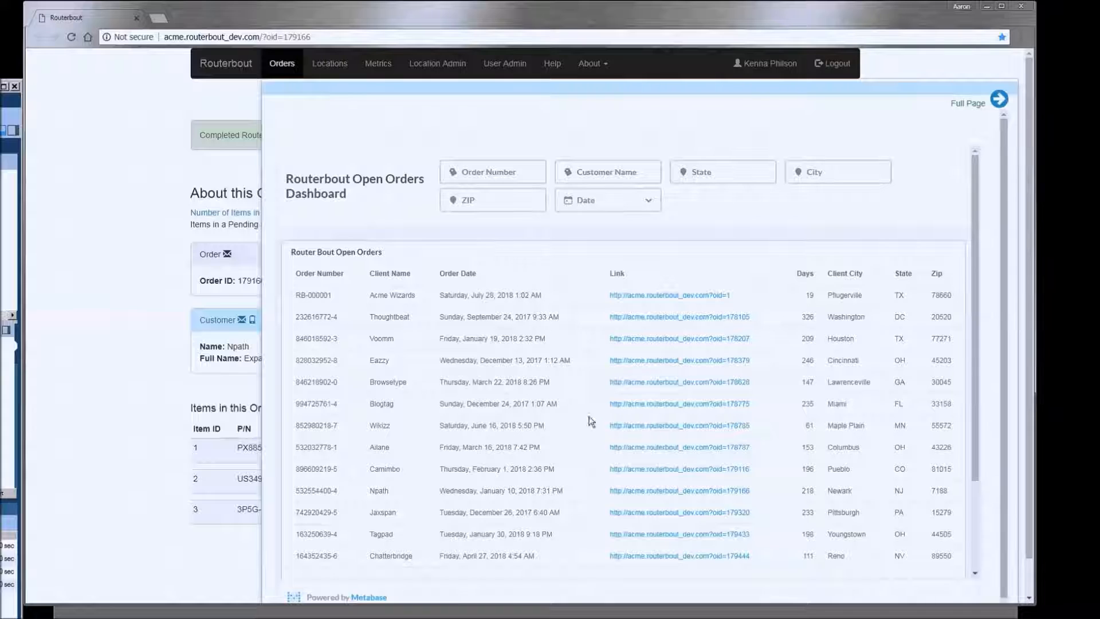
{"action": "left_click", "coordinate": [700, 474]}
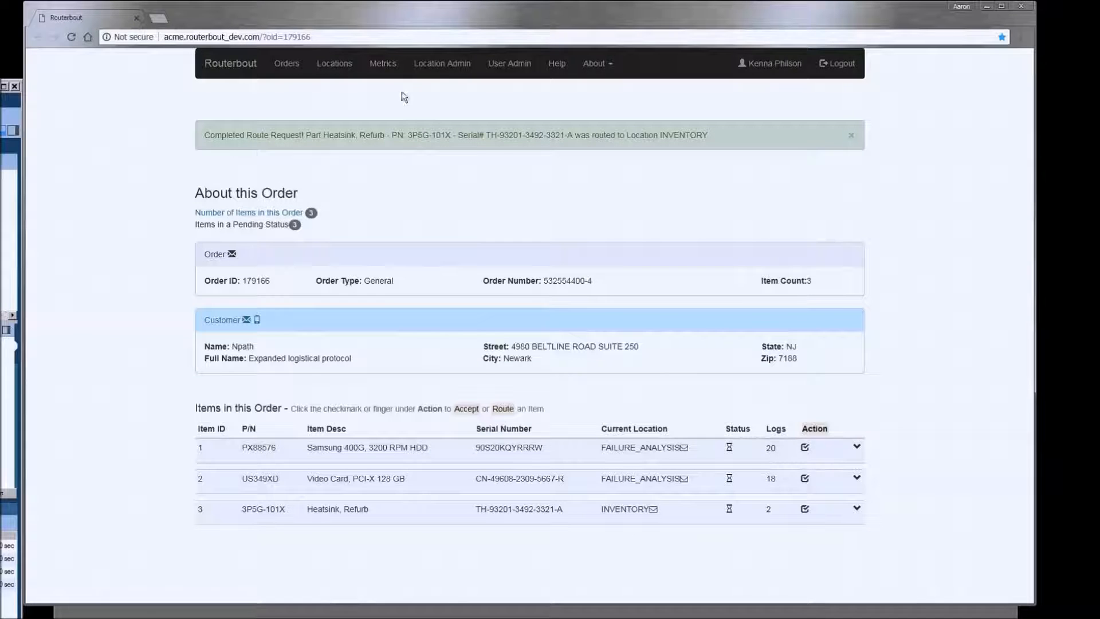
- In Location Admin, switch FUNCTIONAL_TEST notifications off and back on, then view its assigned users
{"action": "left_click", "coordinate": [454, 71]}
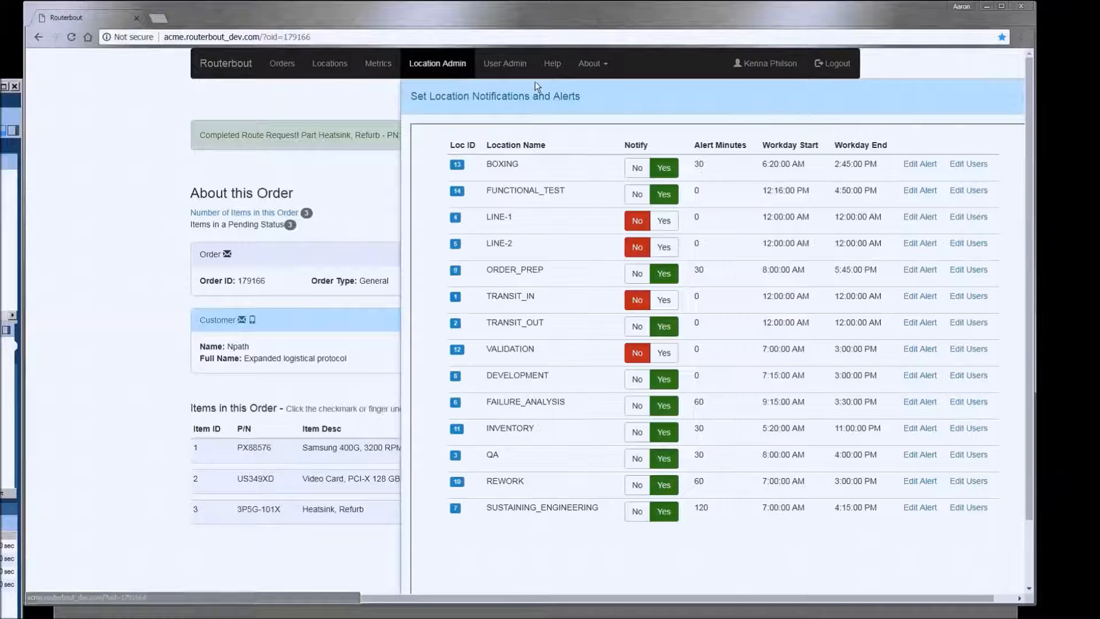
{"action": "left_click_drag", "start_coordinate": [571, 599], "coordinate": [761, 605]}
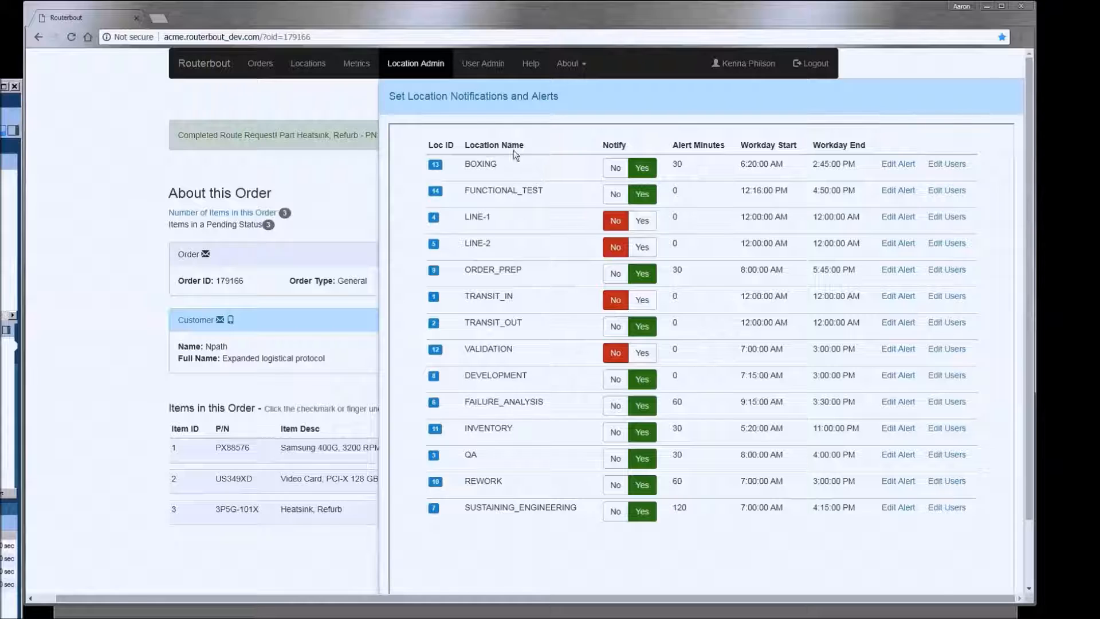
{"action": "left_click", "coordinate": [626, 197]}
{"action": "left_click", "coordinate": [643, 195]}
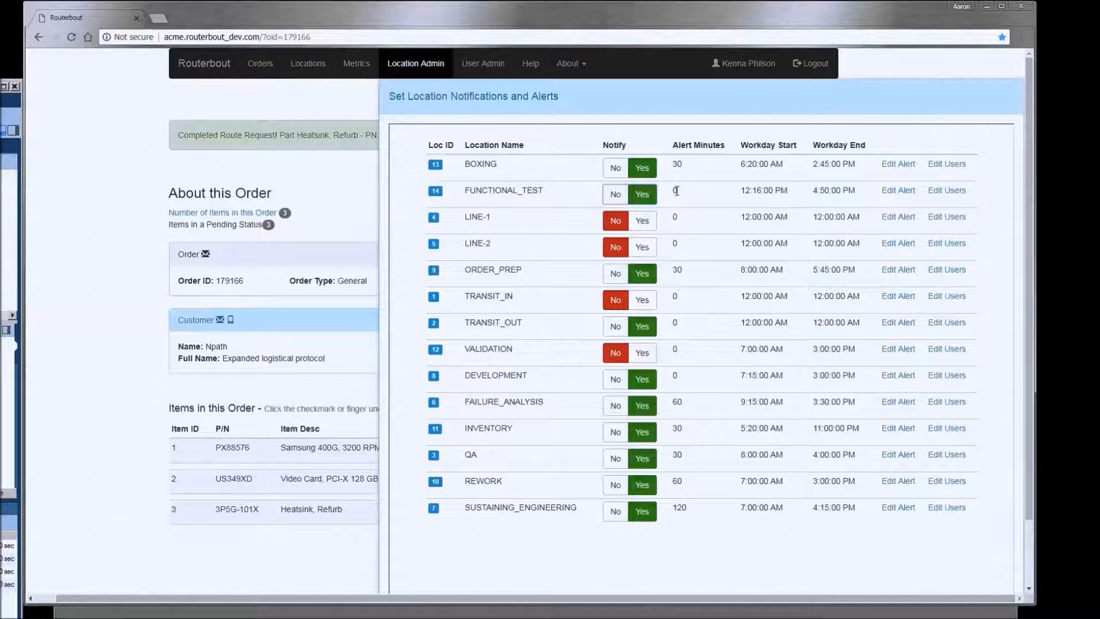
{"action": "left_click", "coordinate": [949, 195]}
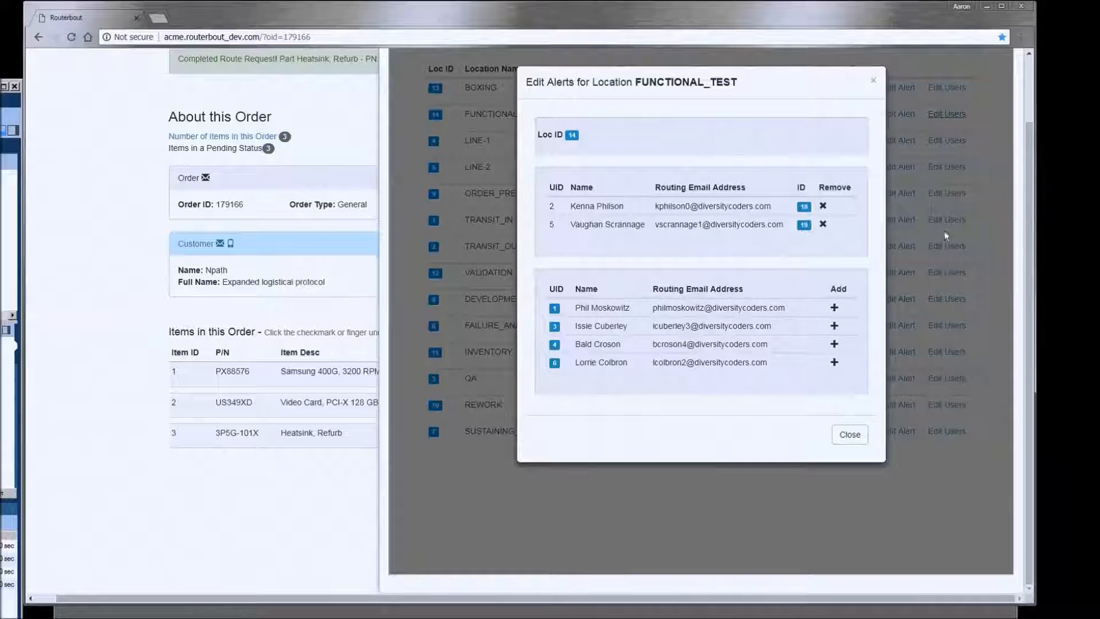
- Add a user to FUNCTIONAL_TEST's alert recipients, then remove that user again
{"action": "left_click", "coordinate": [834, 326]}
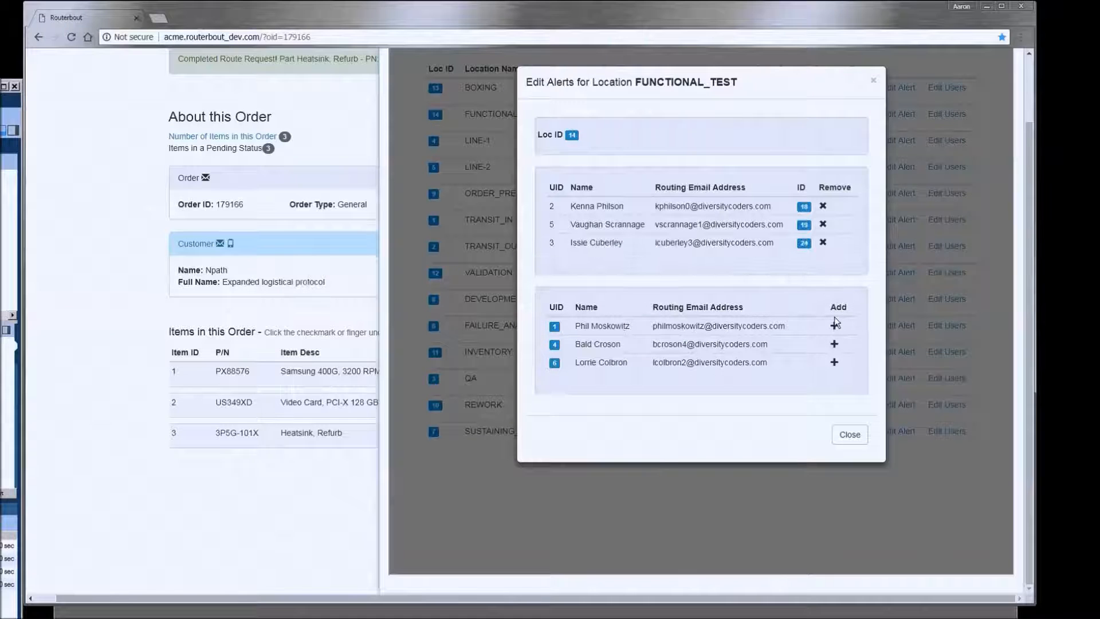
{"action": "left_click", "coordinate": [849, 434]}
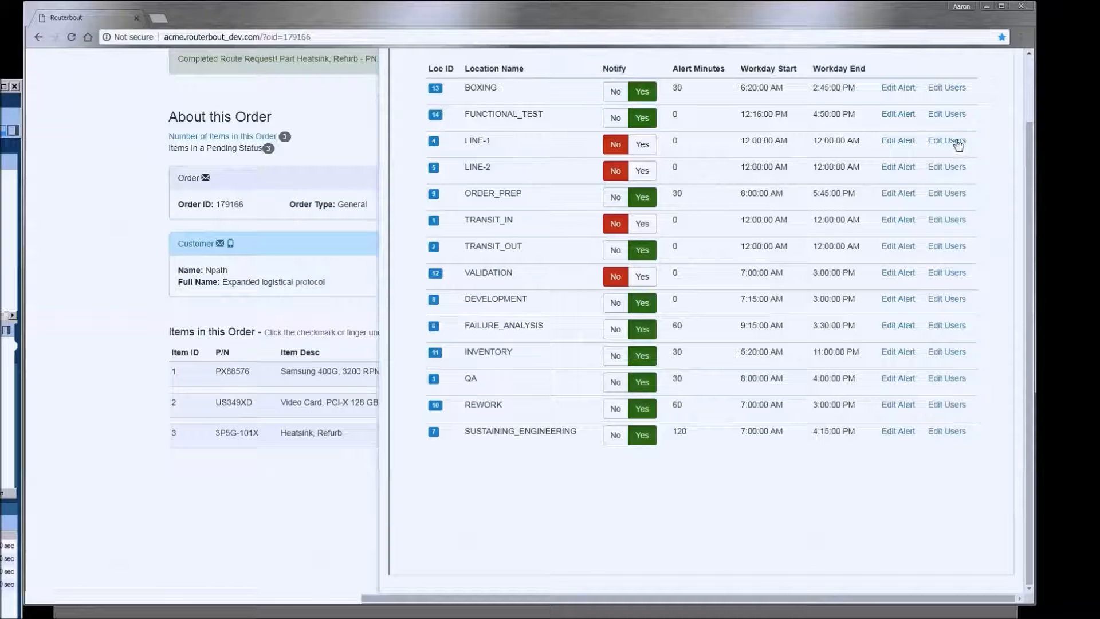
{"action": "left_click", "coordinate": [947, 114]}
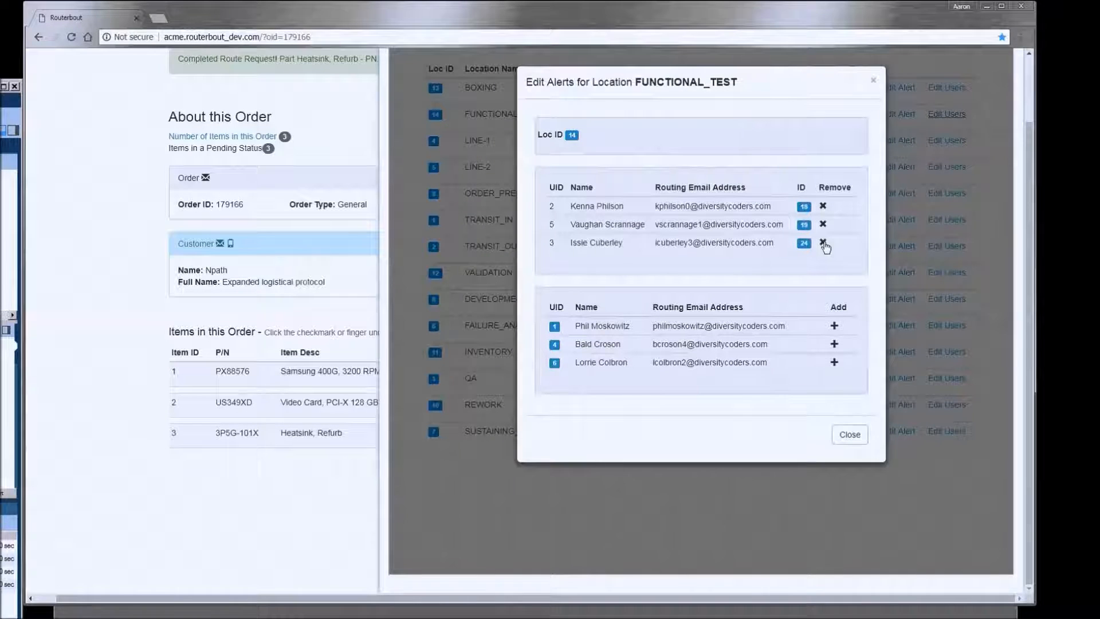
{"action": "left_click", "coordinate": [822, 242]}
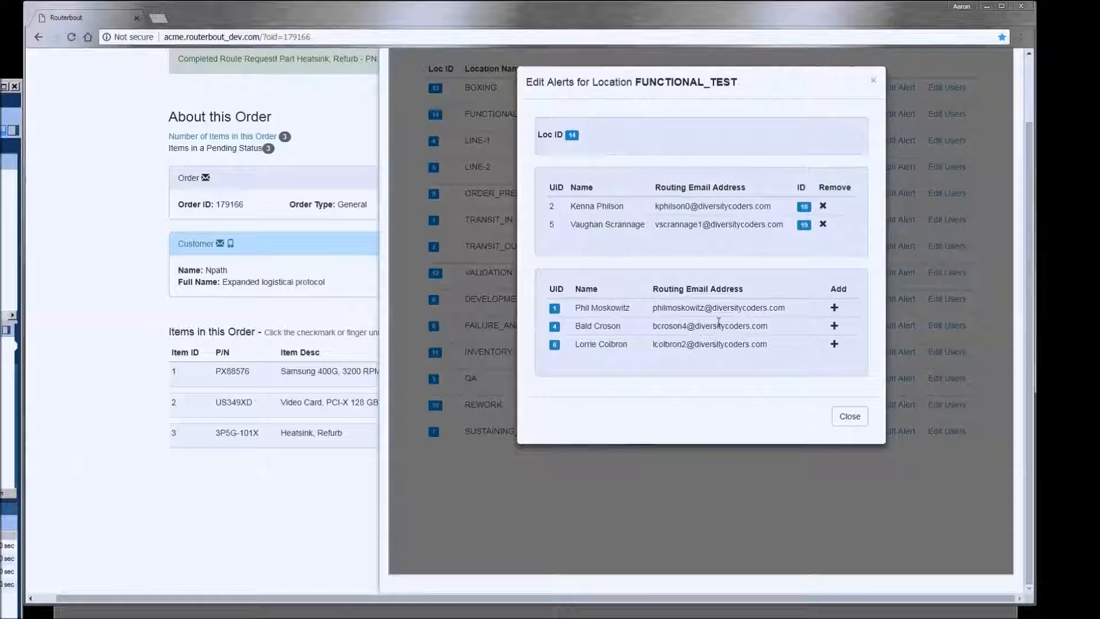
{"action": "left_click", "coordinate": [842, 415]}
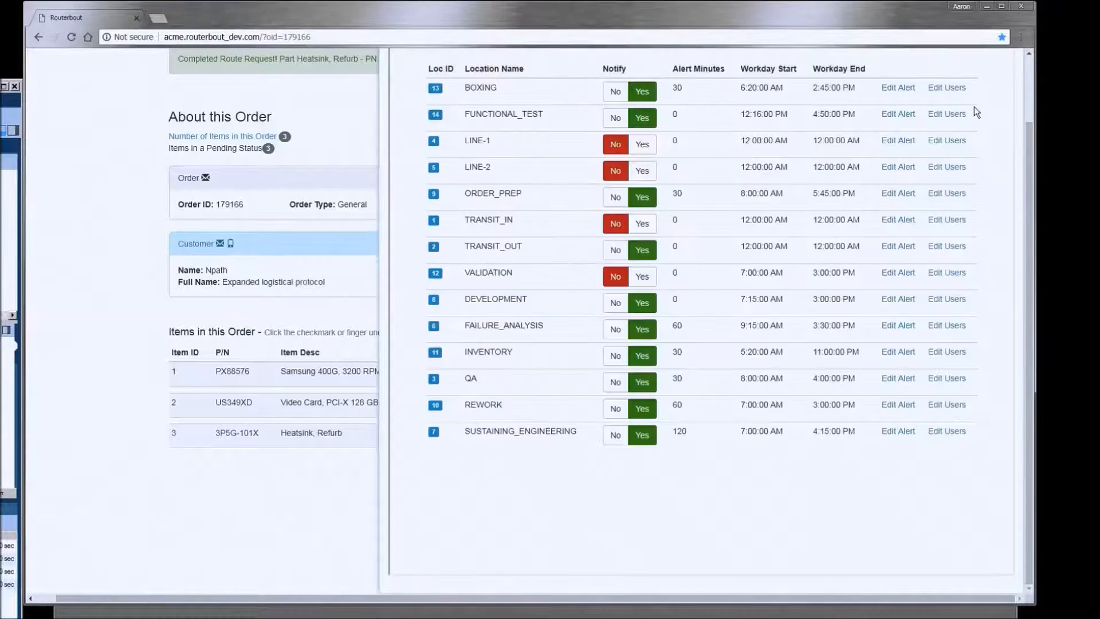
{"action": "left_click", "coordinate": [897, 118]}
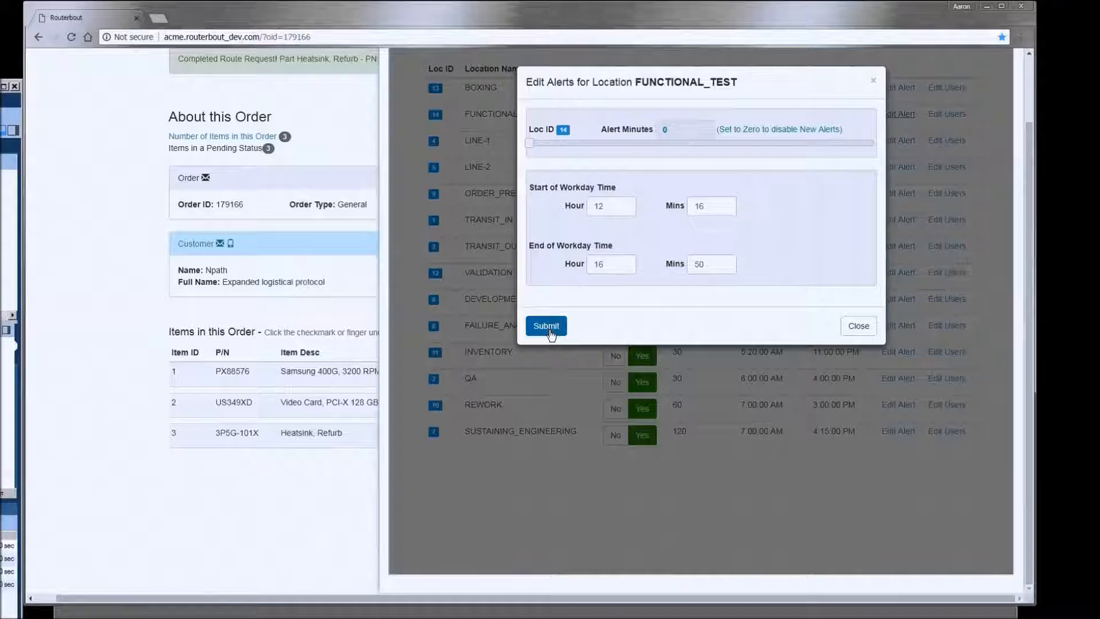
{"action": "left_click", "coordinate": [868, 332]}
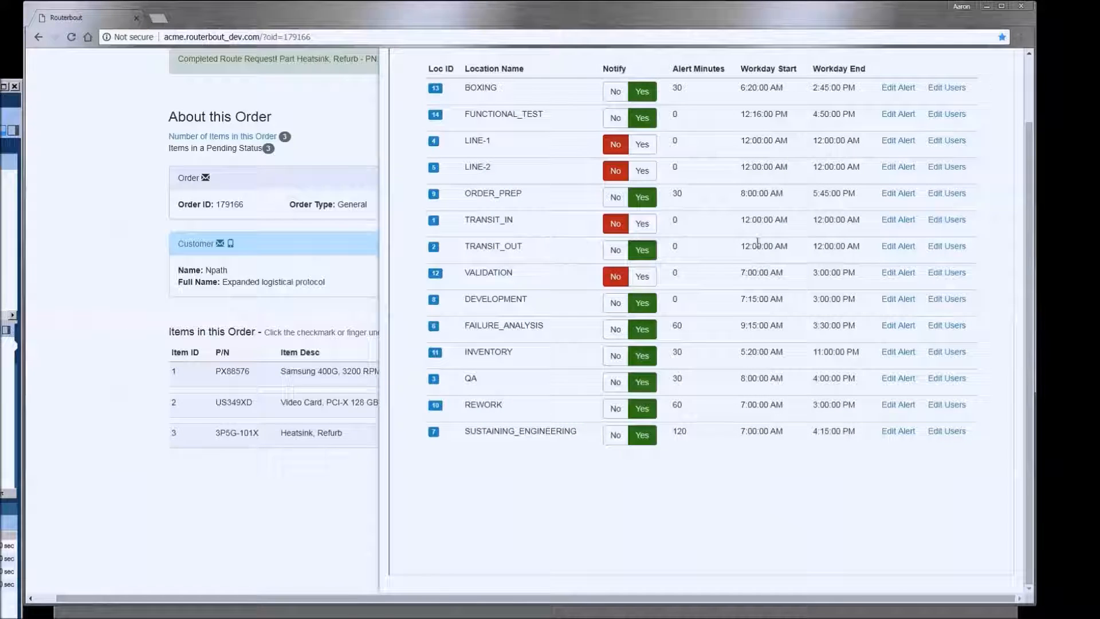
- Save FUNCTIONAL_TEST's alert minutes as 60, then close the Locations panel
{"action": "left_click", "coordinate": [908, 117]}
{"action": "left_click_drag", "start_coordinate": [528, 144], "coordinate": [568, 145]}
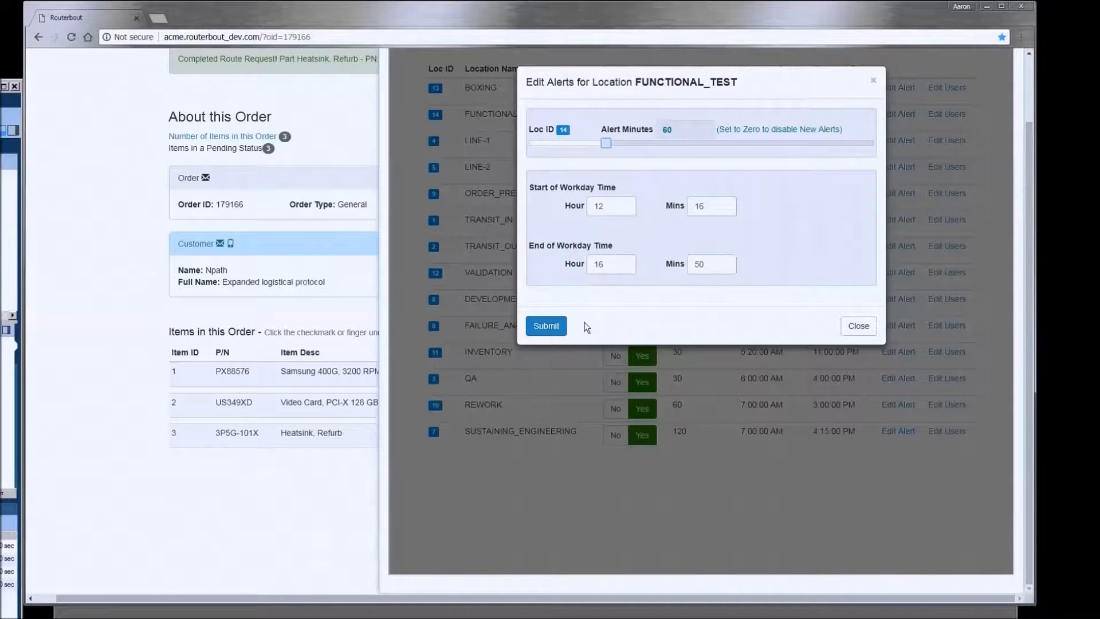
{"action": "left_click", "coordinate": [546, 326]}
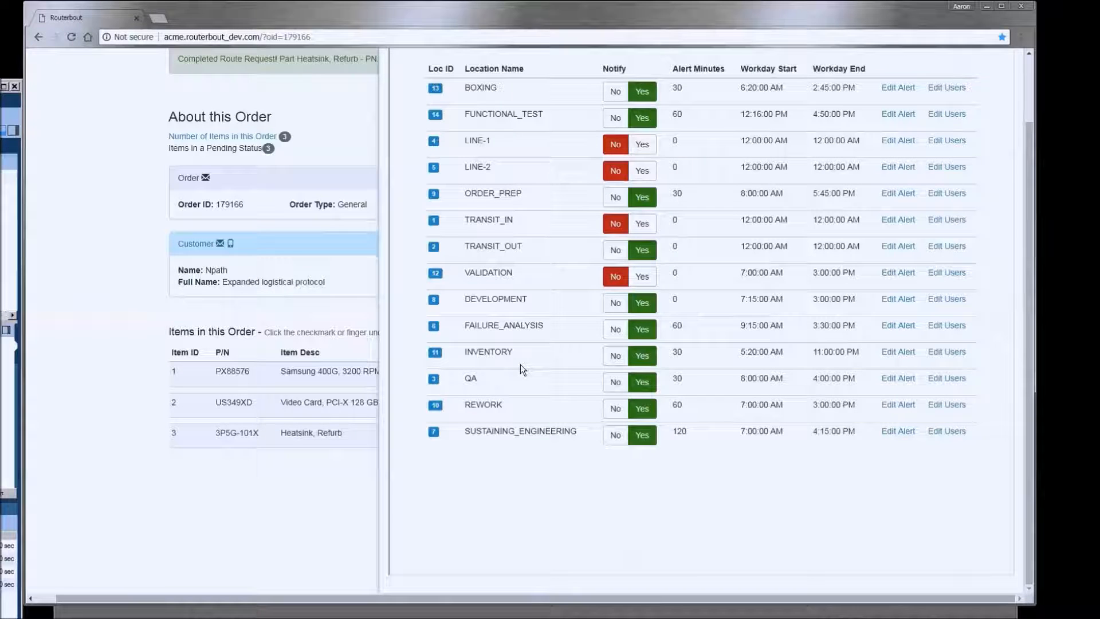
{"action": "left_click", "coordinate": [182, 479]}
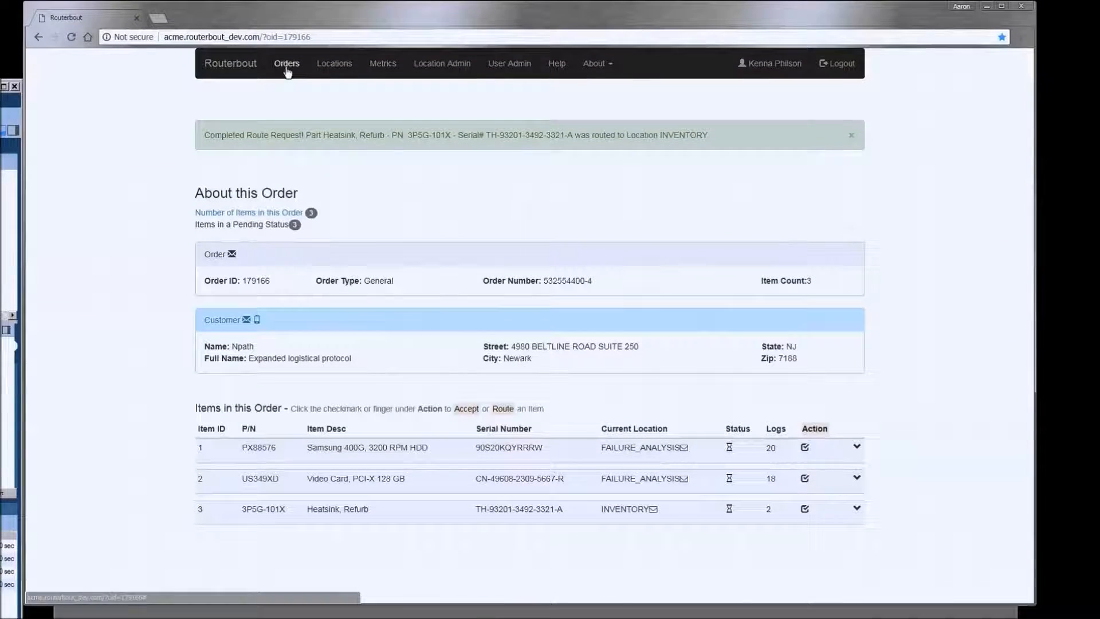
- Bring up the Open Orders Dashboard and scroll down the list of open orders
{"action": "left_click", "coordinate": [286, 68]}
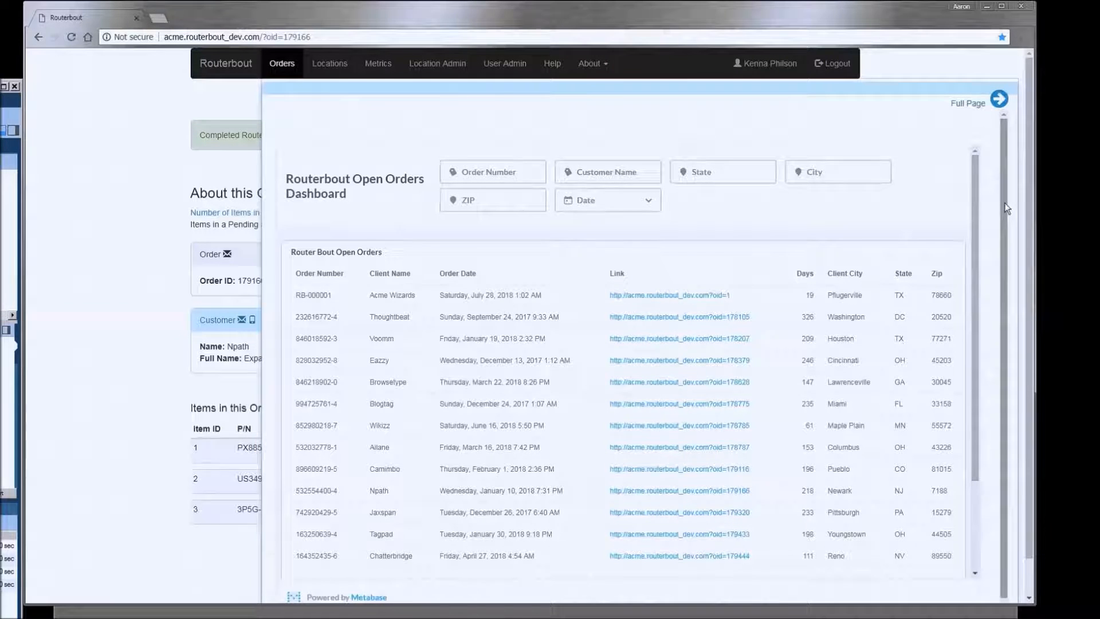
{"action": "scroll", "coordinate": [1006, 209], "scroll_direction": "down", "scroll_amount": 1}
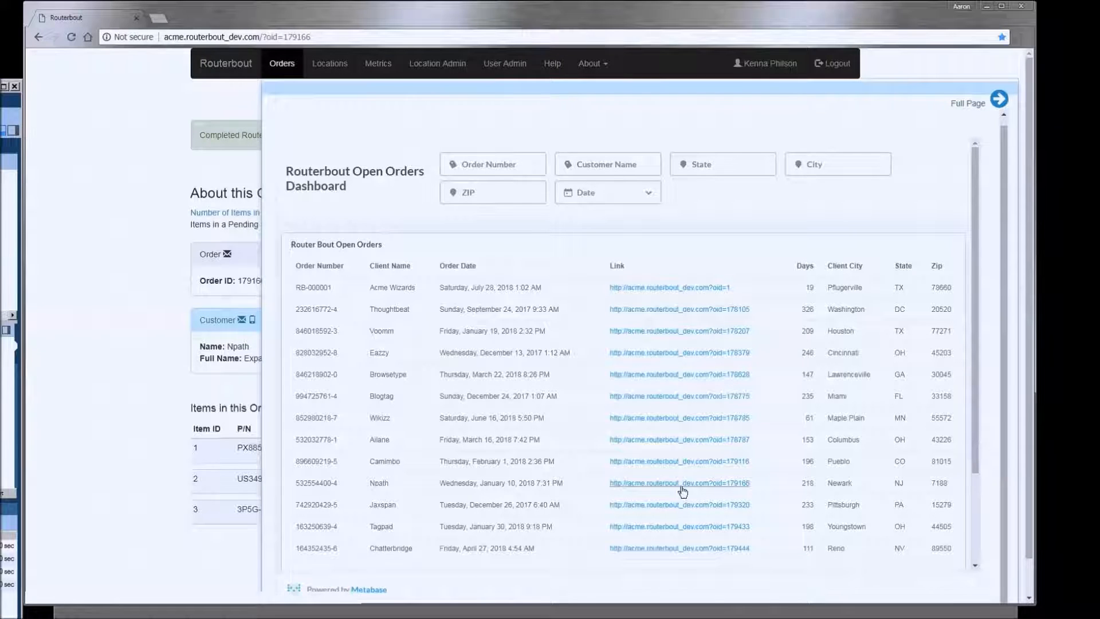
- Open the Npath and Wikizz orders in new tabs, reopening the Open Orders Dashboard after each
{"action": "left_click", "coordinate": [715, 484]}
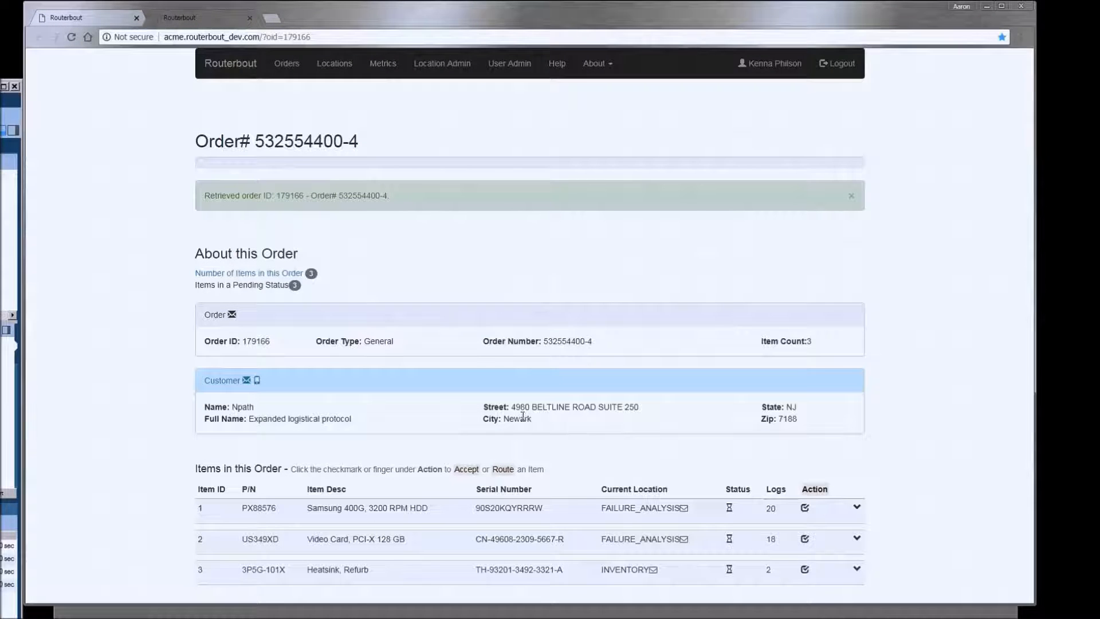
{"action": "left_click", "coordinate": [285, 64]}
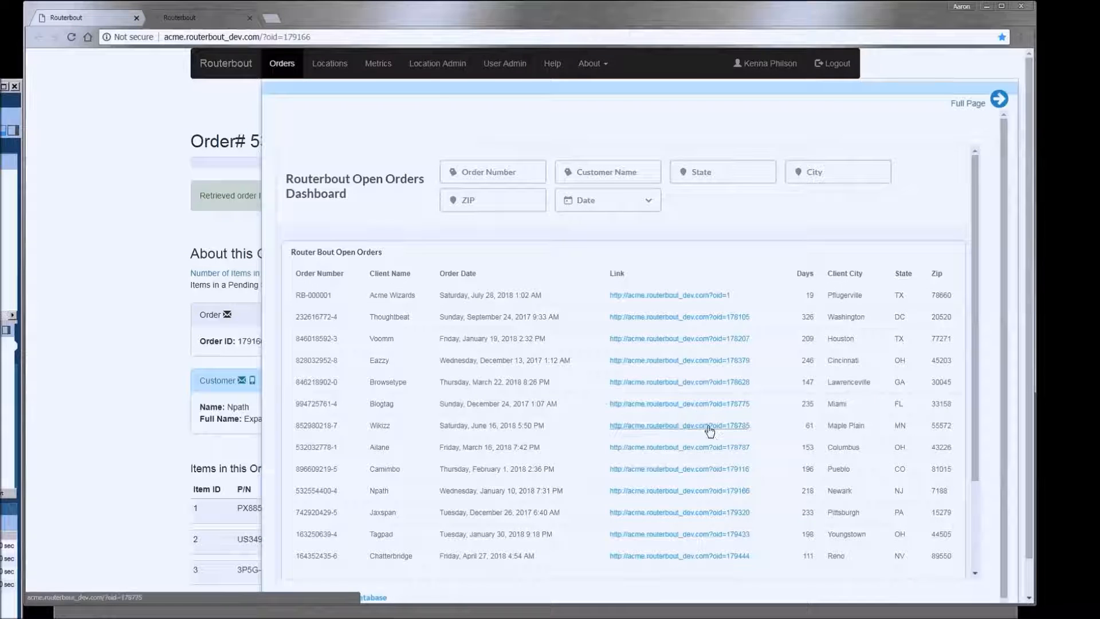
{"action": "left_click", "coordinate": [710, 427]}
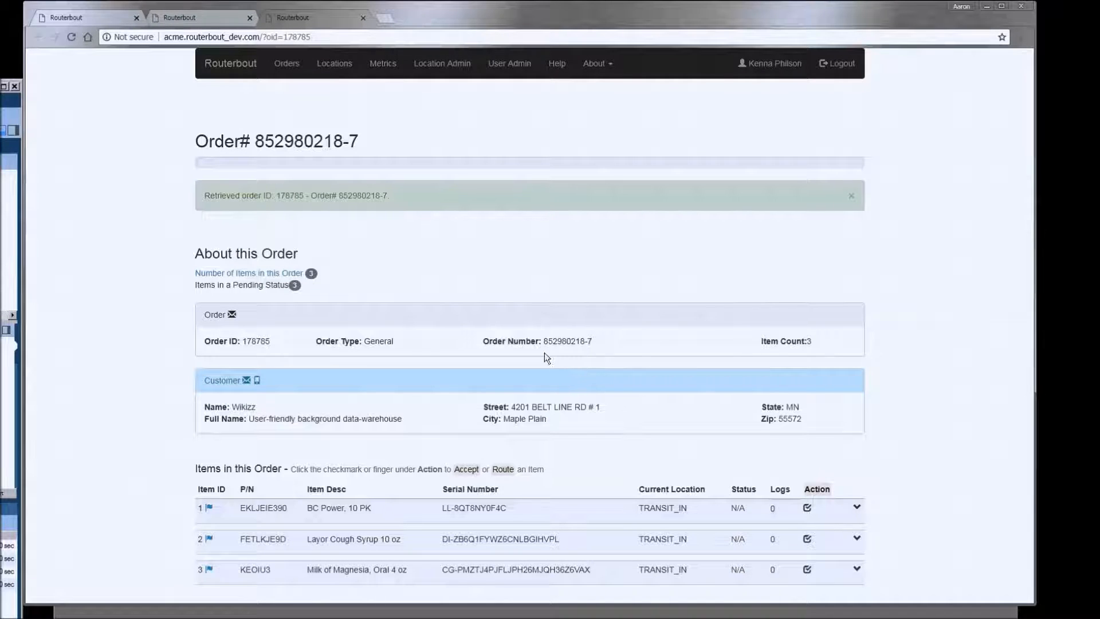
{"action": "left_click", "coordinate": [283, 73]}
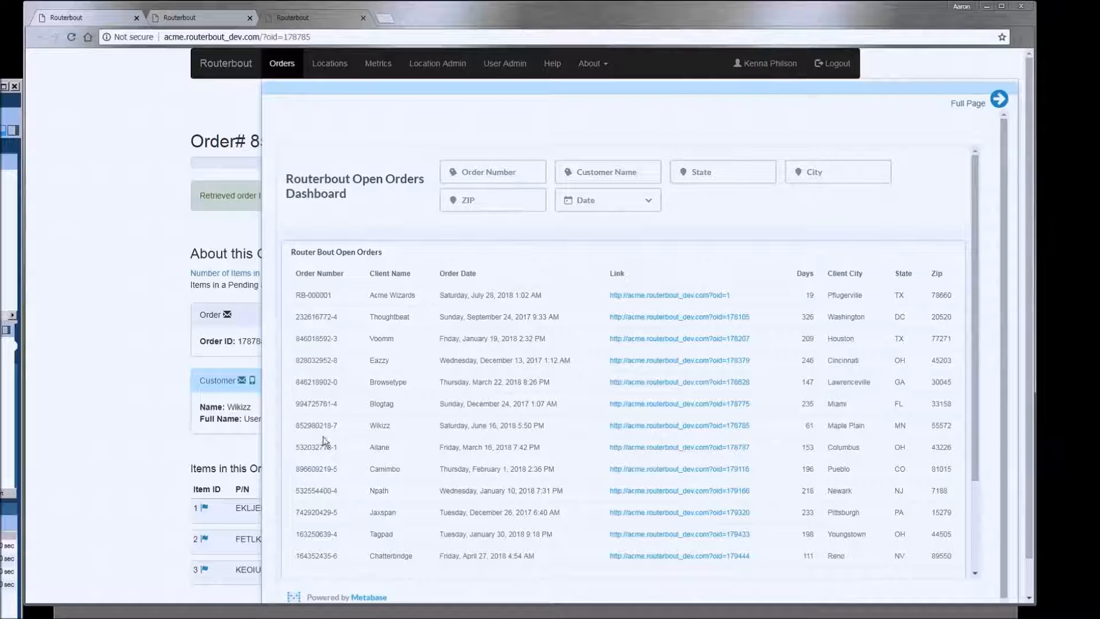
- Copy the Ailane order's number into the Order Number filter, apply it, then clear it
{"action": "left_click_drag", "start_coordinate": [339, 447], "coordinate": [296, 447]}
{"action": "right_click", "coordinate": [306, 447]}
{"action": "left_click", "coordinate": [324, 455]}
{"action": "left_click", "coordinate": [470, 171]}
{"action": "right_click", "coordinate": [471, 175]}
{"action": "left_click", "coordinate": [506, 241]}
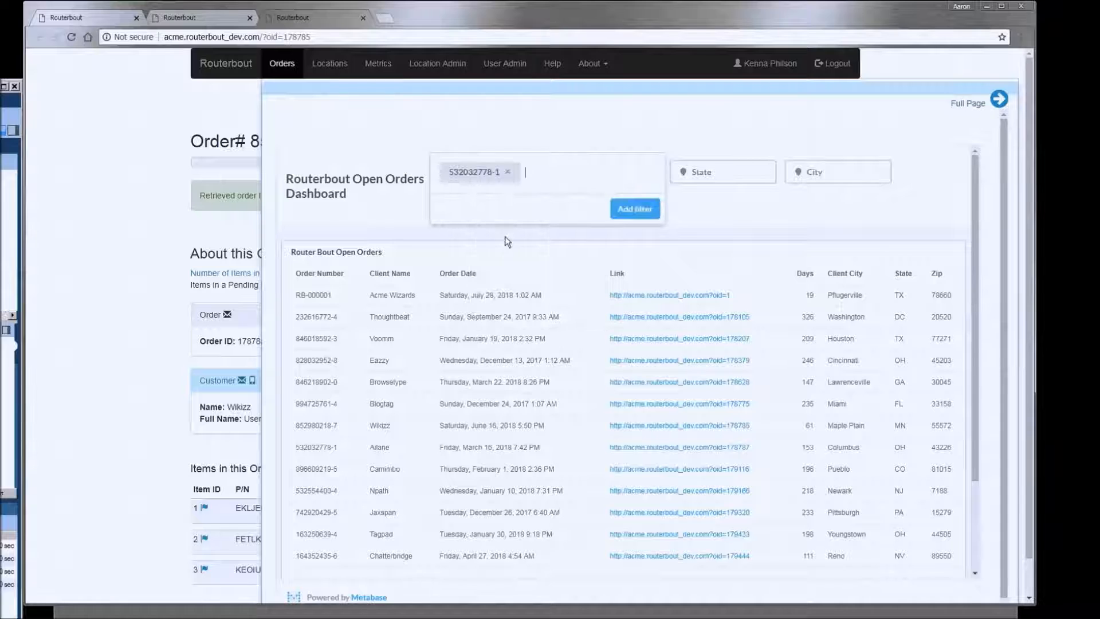
{"action": "left_click", "coordinate": [644, 207]}
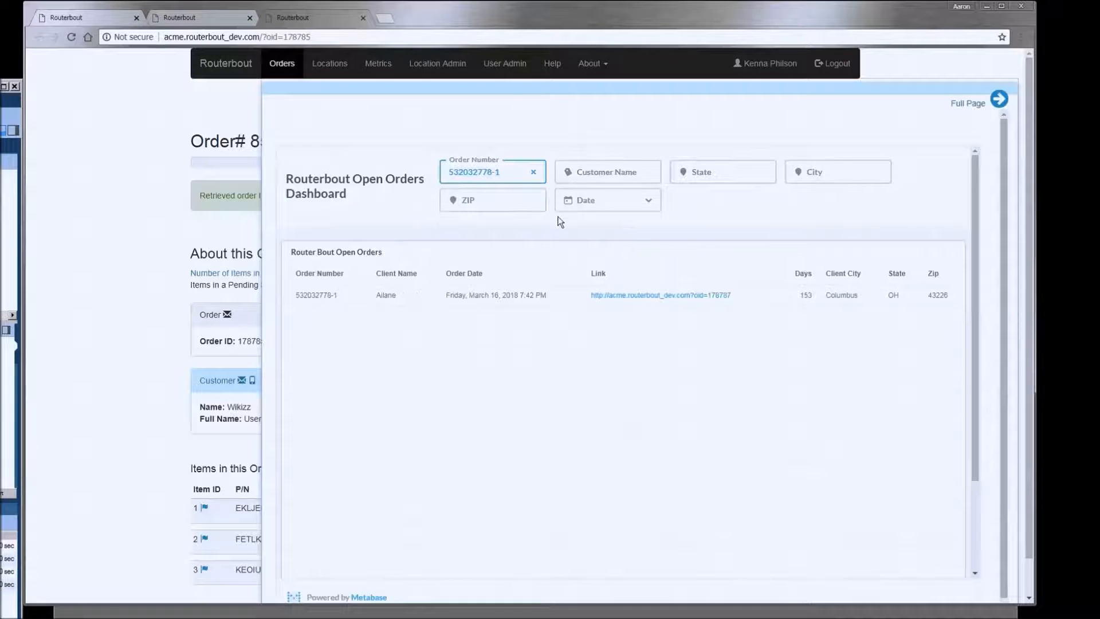
{"action": "left_click", "coordinate": [533, 172]}
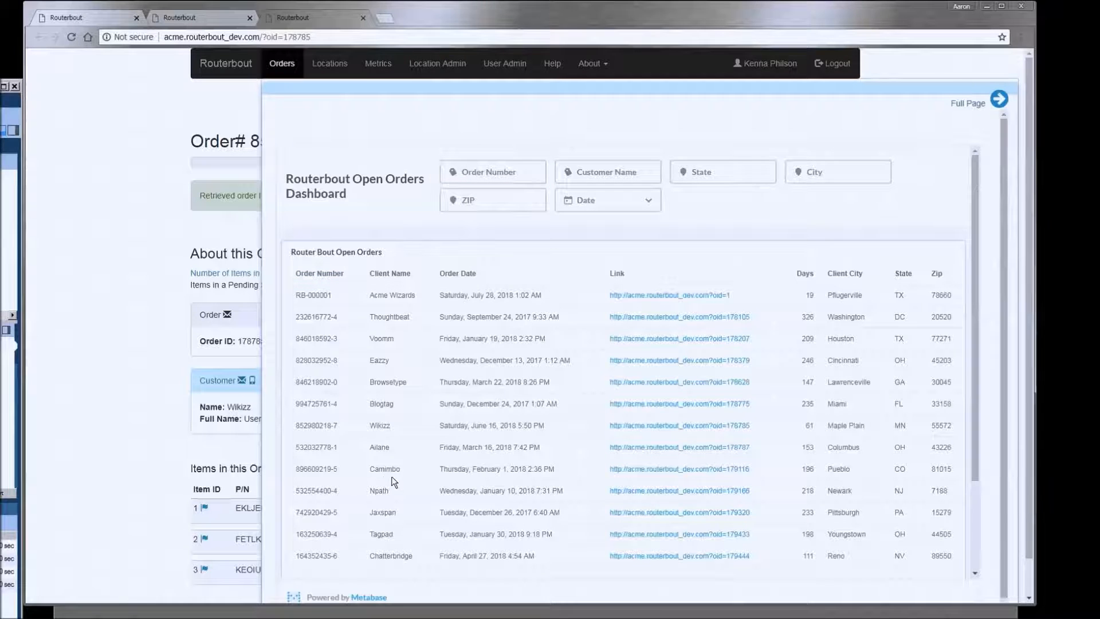
- Filter the dashboard to Camimbo by pasting the copied client name into Customer Name
{"action": "left_click_drag", "start_coordinate": [405, 469], "coordinate": [360, 469]}
{"action": "right_click", "coordinate": [375, 468]}
{"action": "left_click", "coordinate": [389, 479]}
{"action": "left_click", "coordinate": [587, 177]}
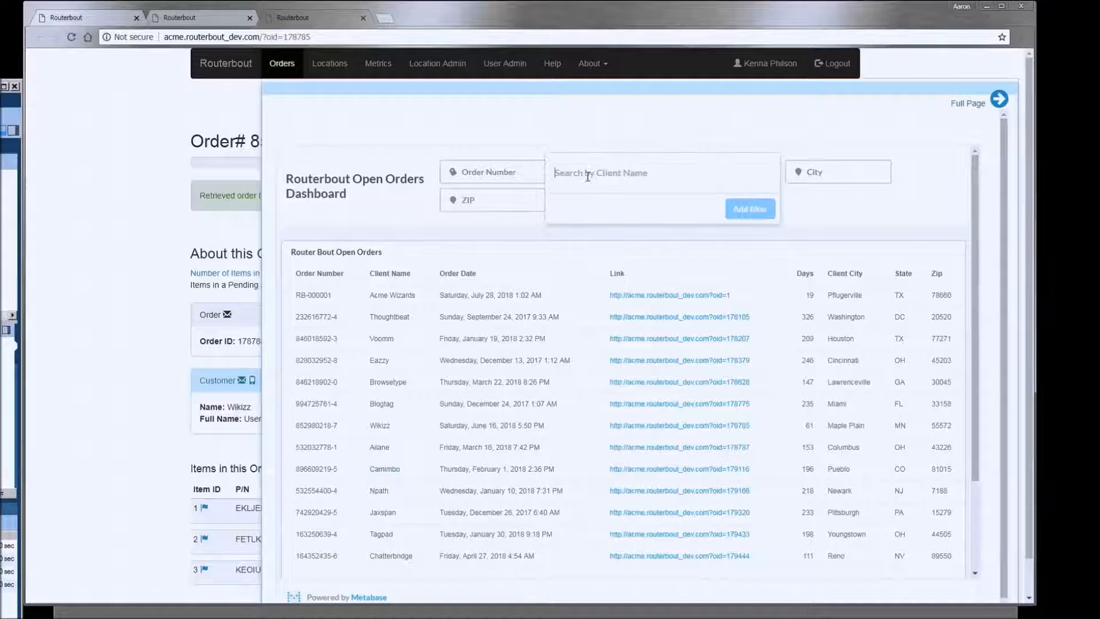
{"action": "right_click", "coordinate": [587, 175]}
{"action": "left_click", "coordinate": [629, 240]}
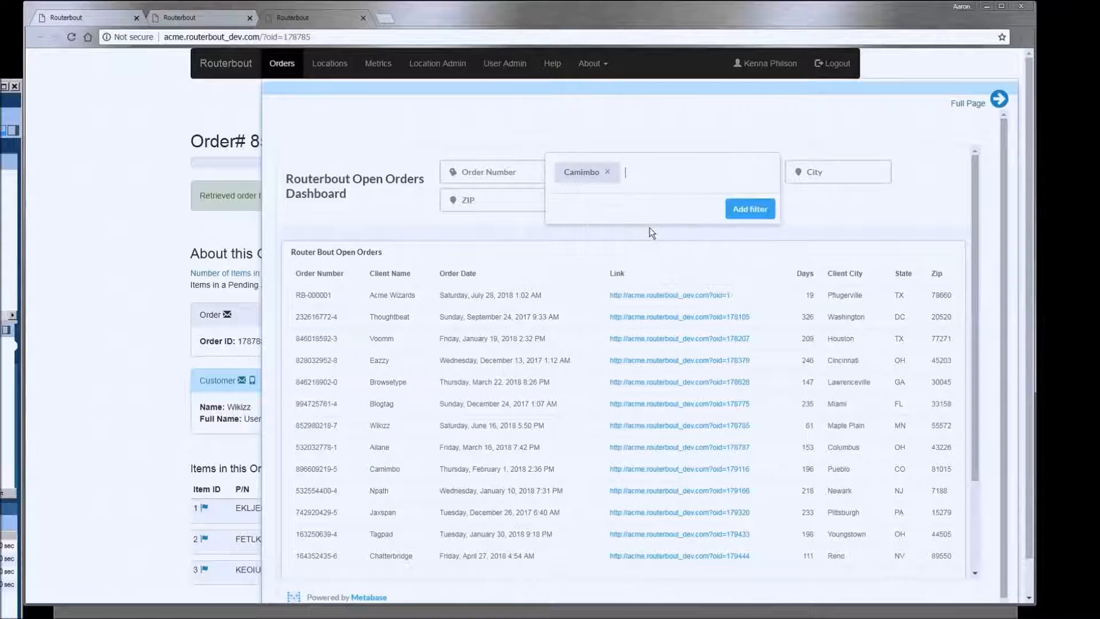
{"action": "left_click", "coordinate": [747, 210]}
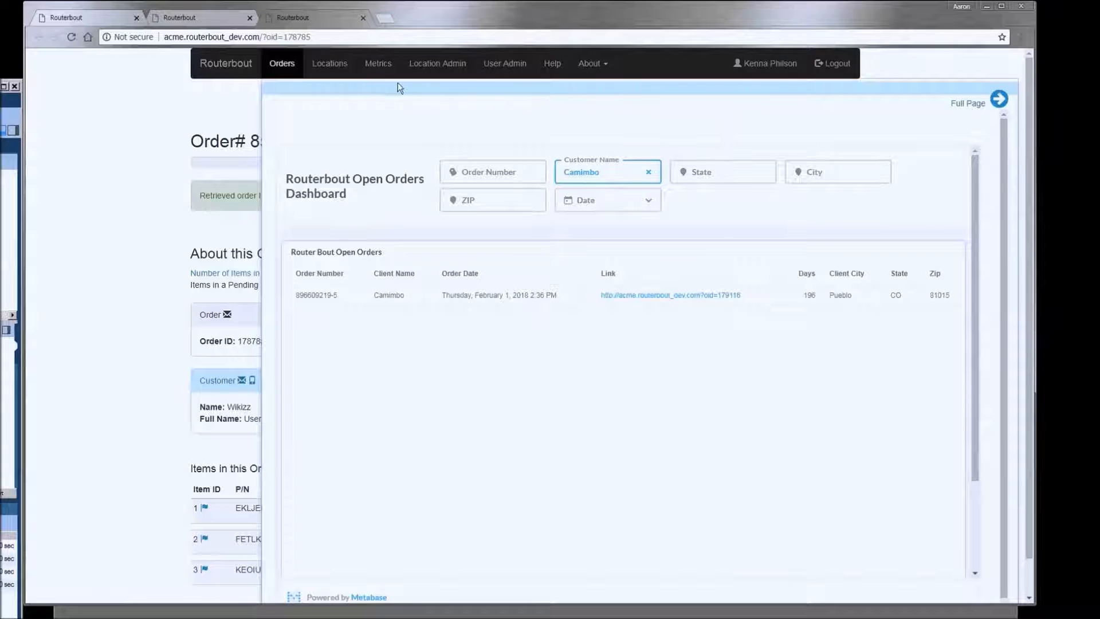
- Limit the Date filter to Before 08/01/2018 and open the matching Camimbo order in a new tab
{"action": "left_click", "coordinate": [596, 208]}
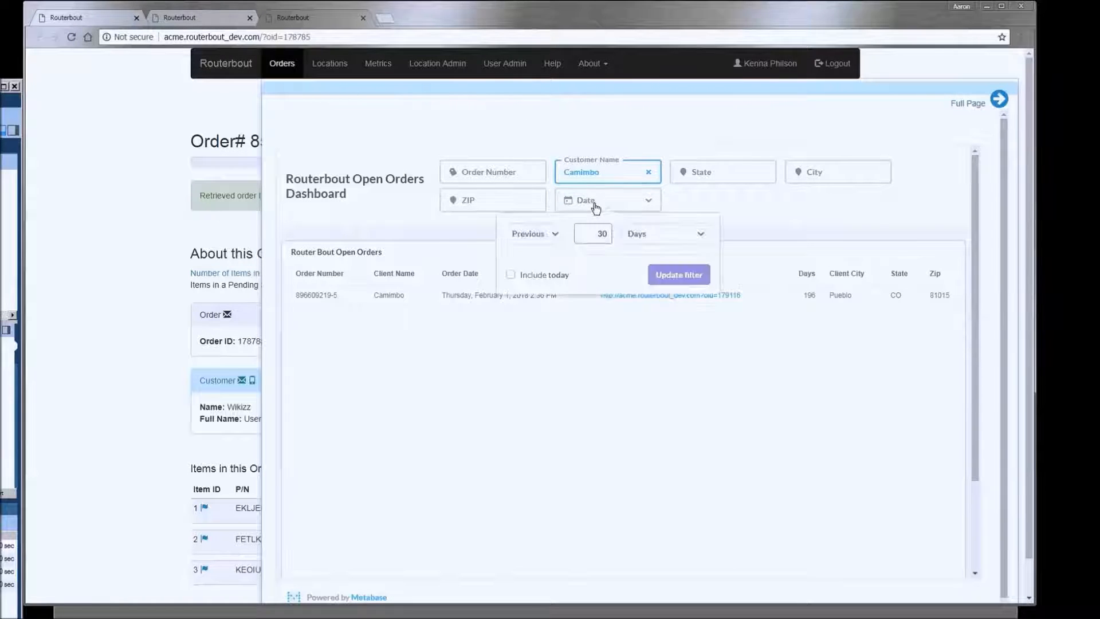
{"action": "left_click", "coordinate": [554, 237]}
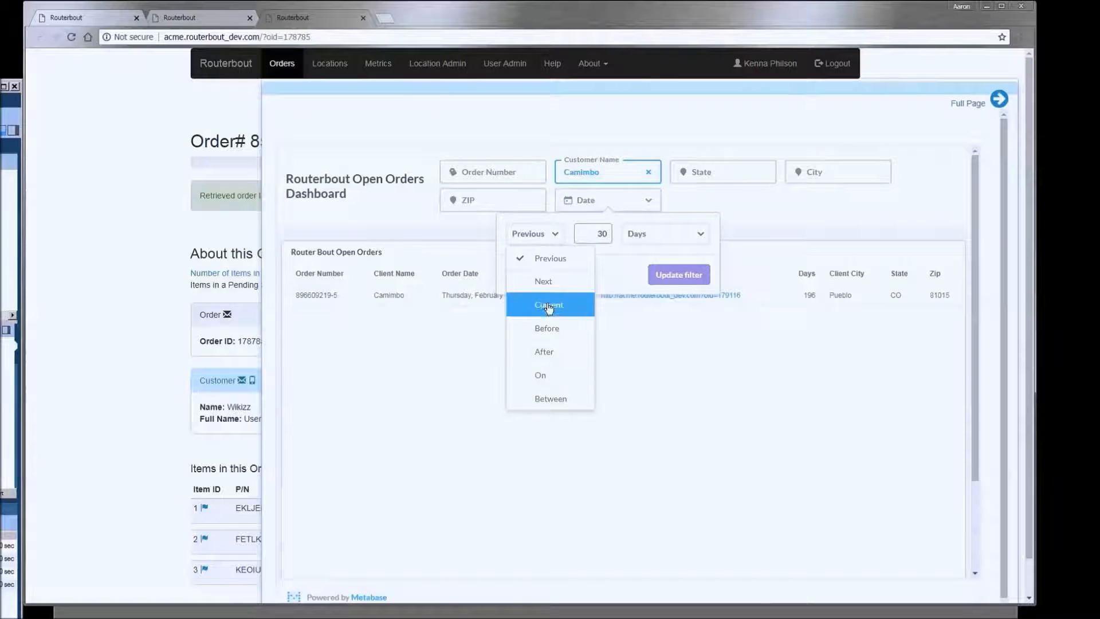
{"action": "left_click", "coordinate": [547, 325]}
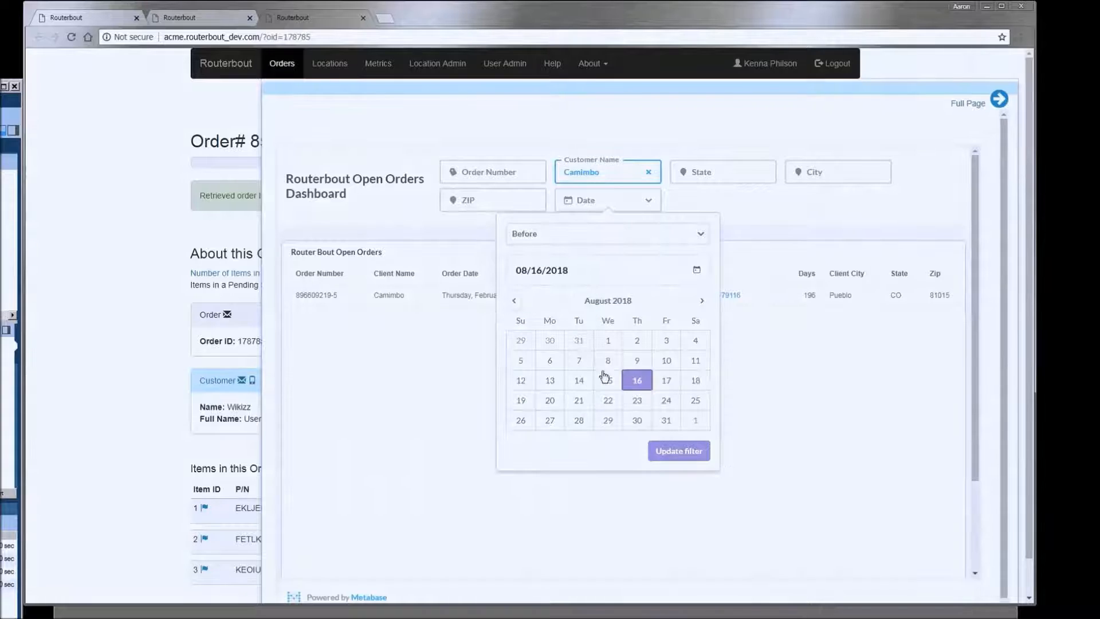
{"action": "left_click", "coordinate": [607, 341]}
{"action": "left_click", "coordinate": [706, 456]}
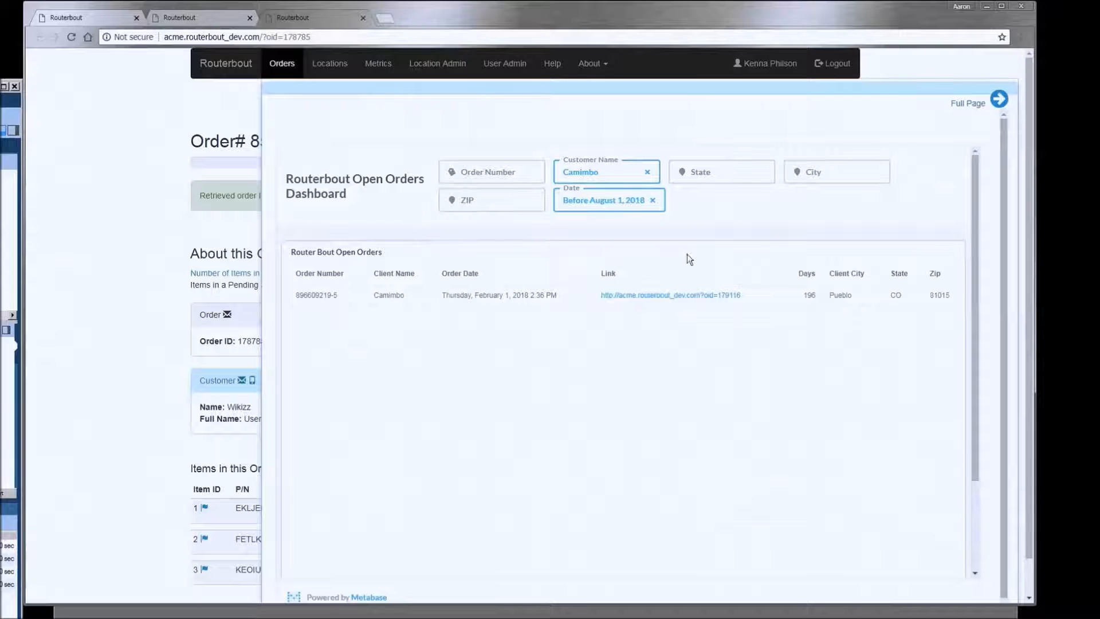
{"action": "left_click", "coordinate": [719, 302]}
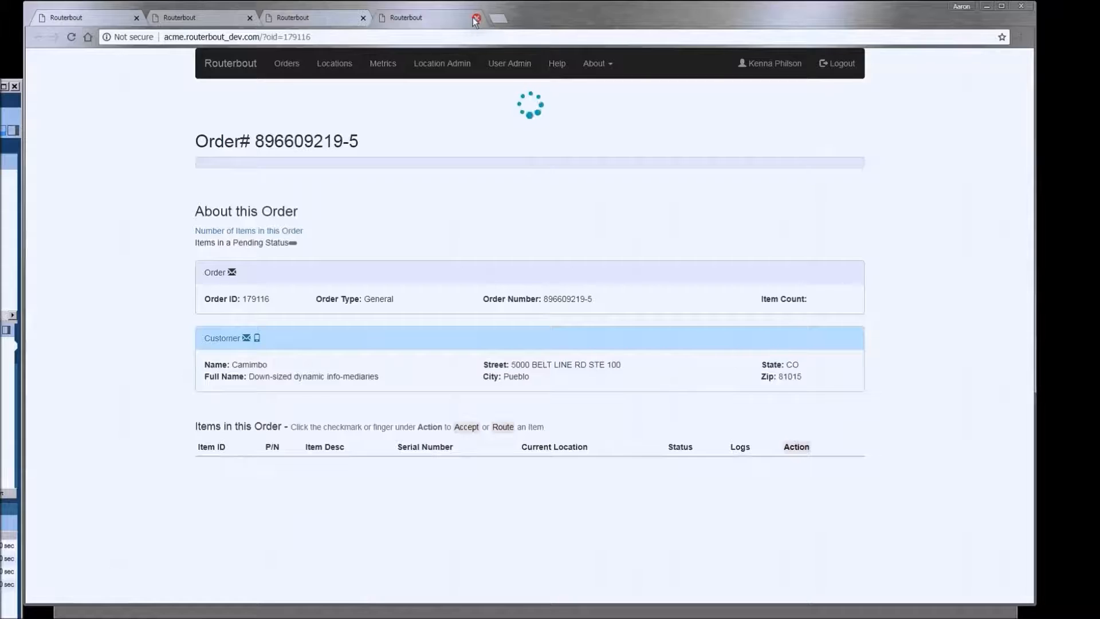
- Close the extra order tabs and the orders panel, then bring up the Routerbout View Dashboard
{"action": "left_click", "coordinate": [476, 18]}
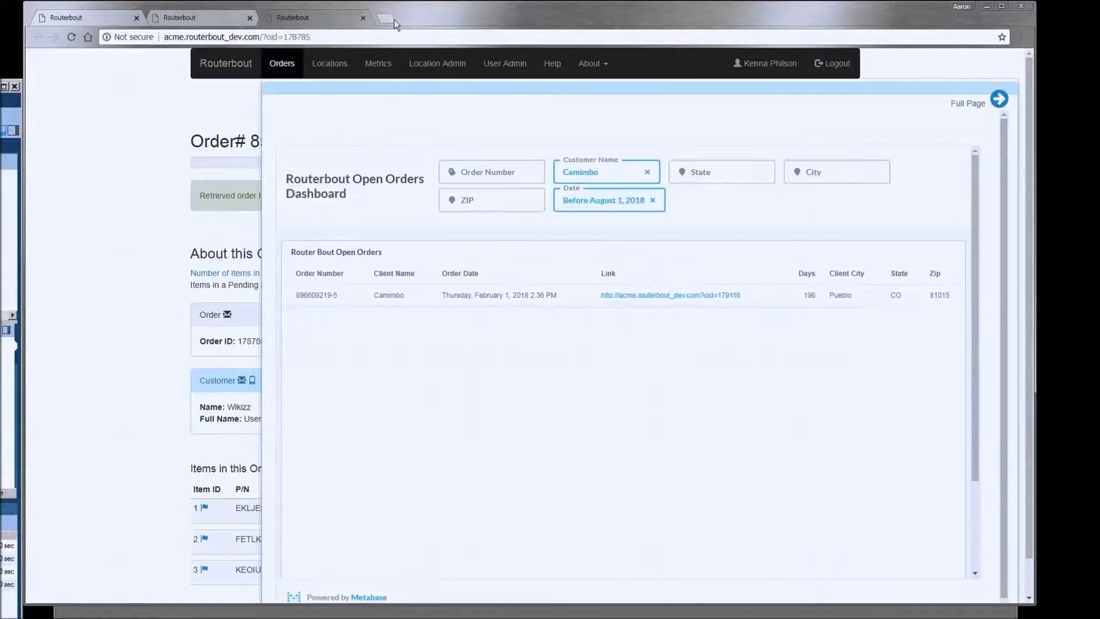
{"action": "left_click", "coordinate": [363, 18]}
{"action": "left_click", "coordinate": [87, 20]}
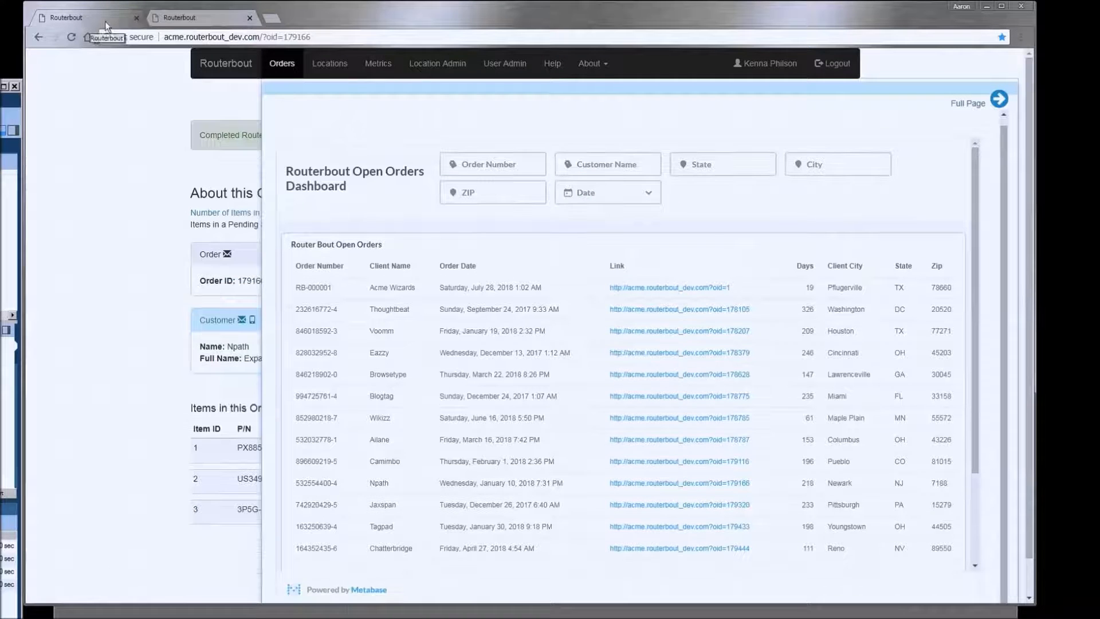
{"action": "left_click", "coordinate": [136, 18]}
{"action": "left_click", "coordinate": [107, 159]}
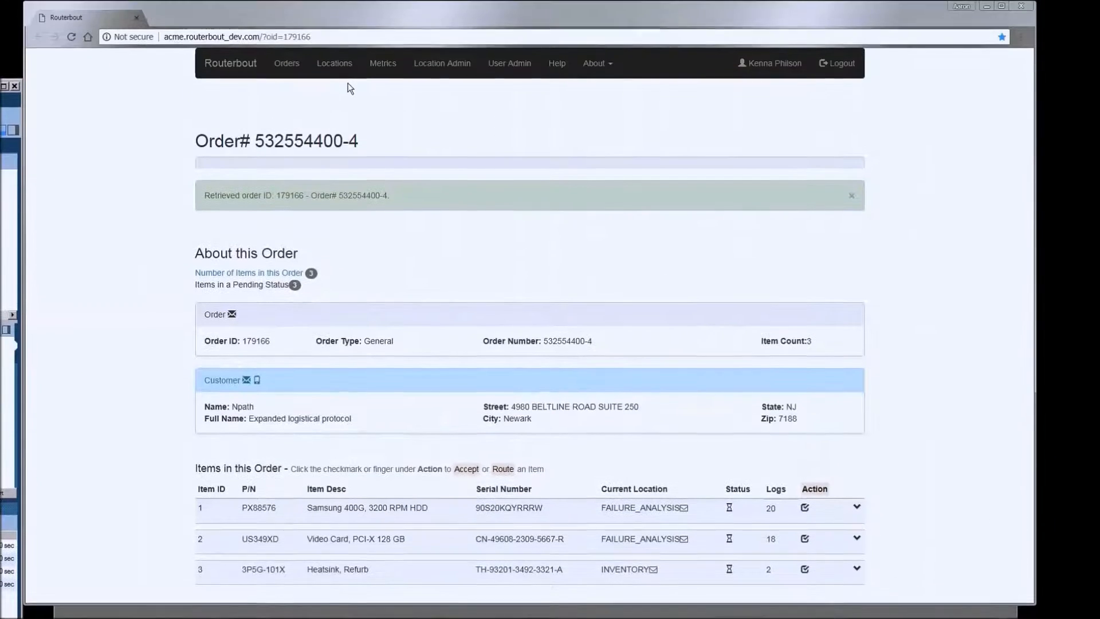
{"action": "left_click", "coordinate": [343, 67]}
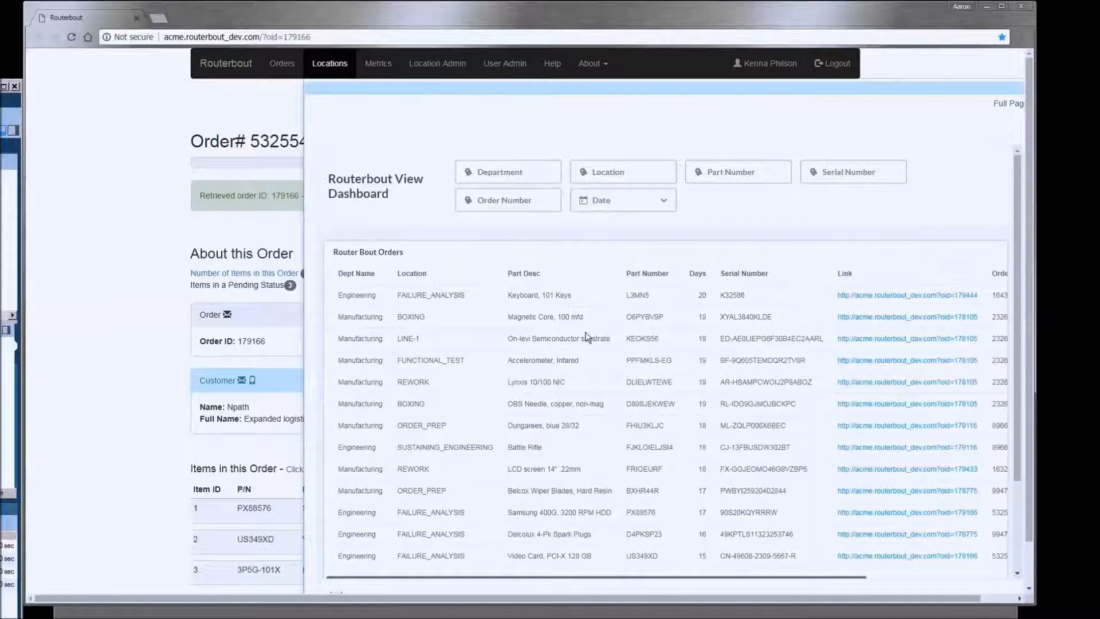
{"action": "left_click", "coordinate": [629, 171]}
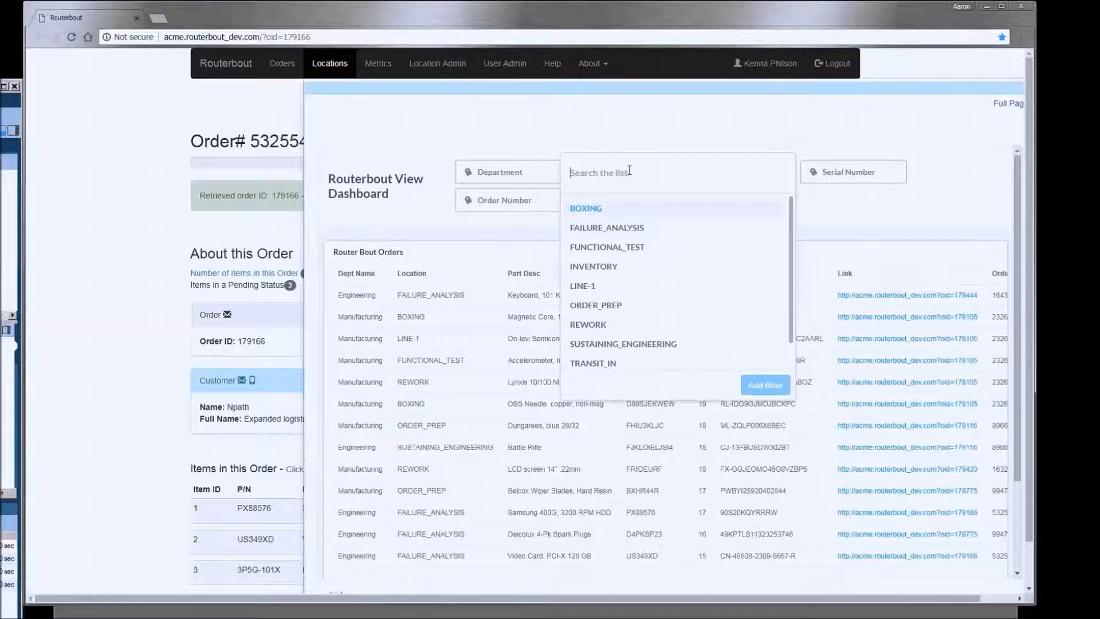
{"action": "left_click", "coordinate": [585, 309]}
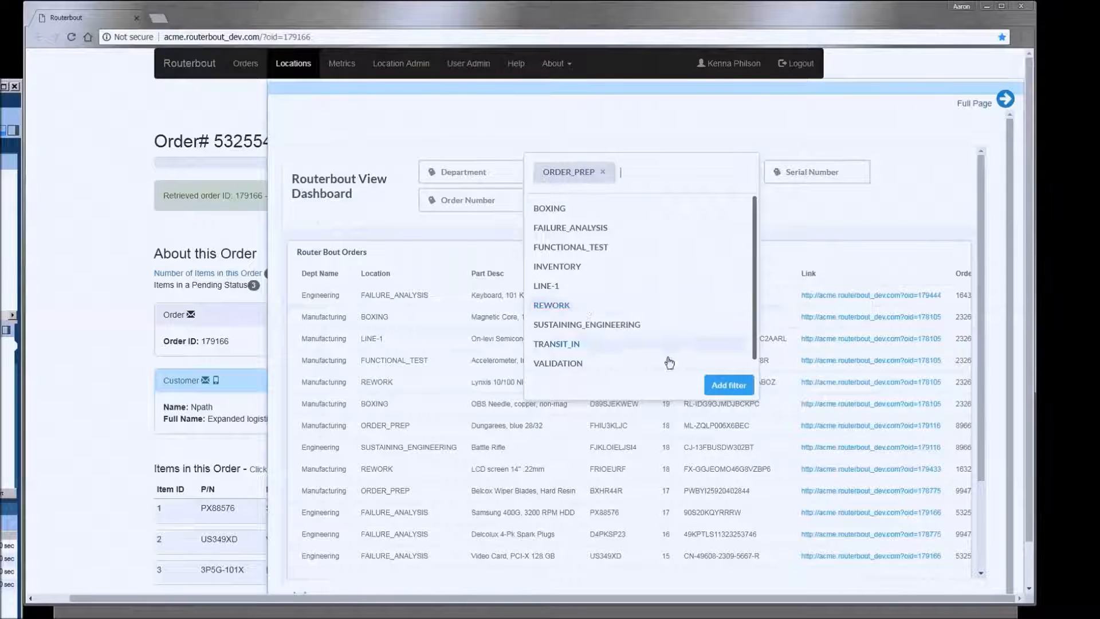
{"action": "left_click", "coordinate": [728, 385]}
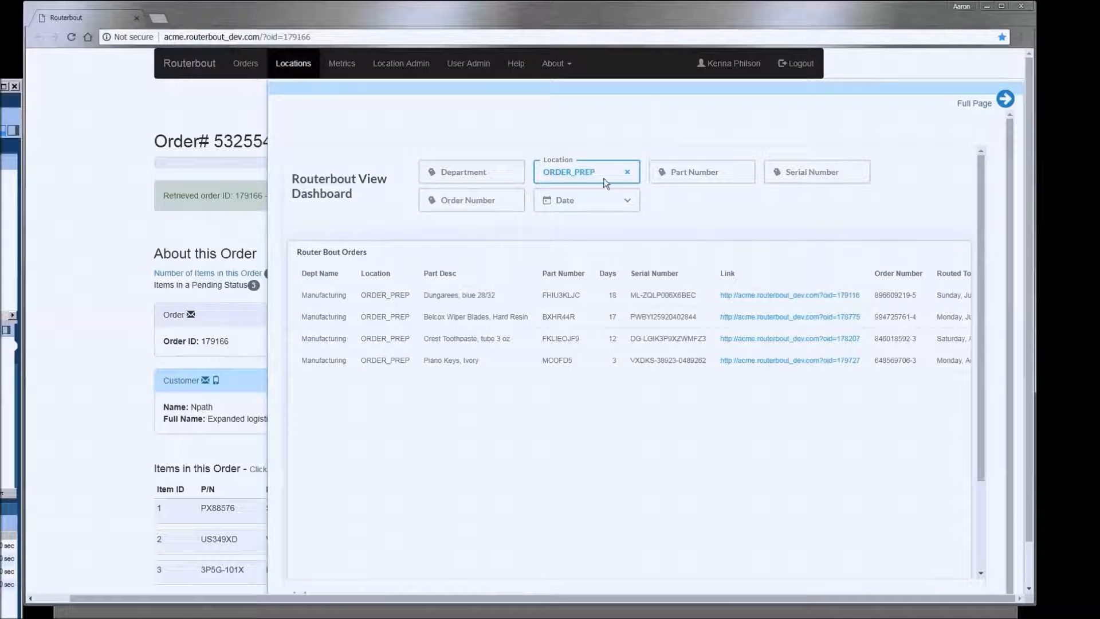
{"action": "left_click", "coordinate": [627, 172]}
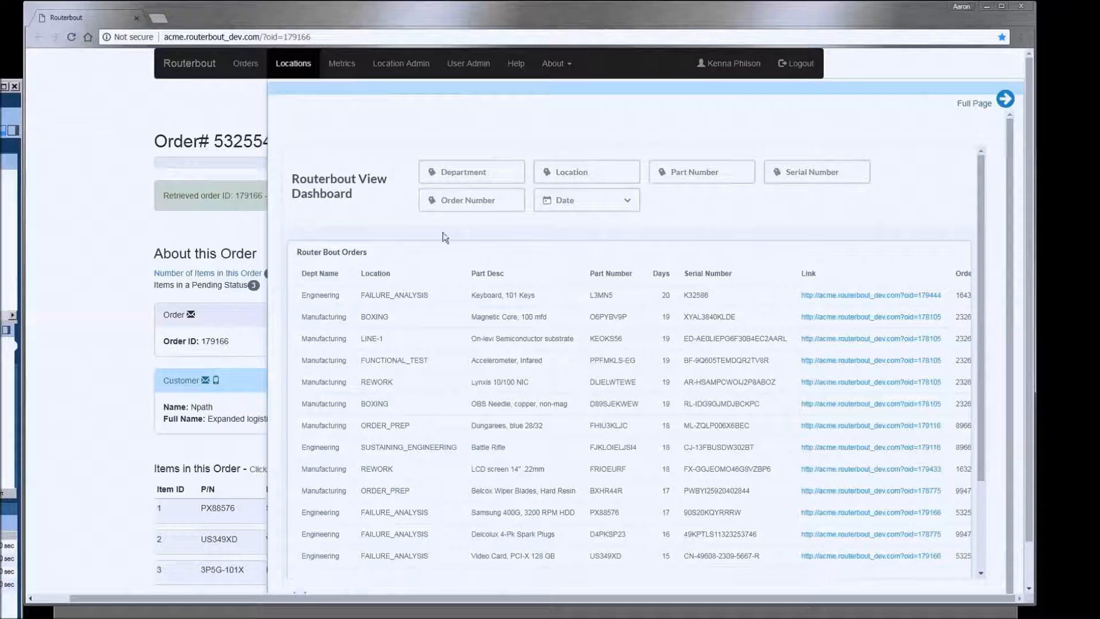
{"action": "left_click", "coordinate": [471, 174]}
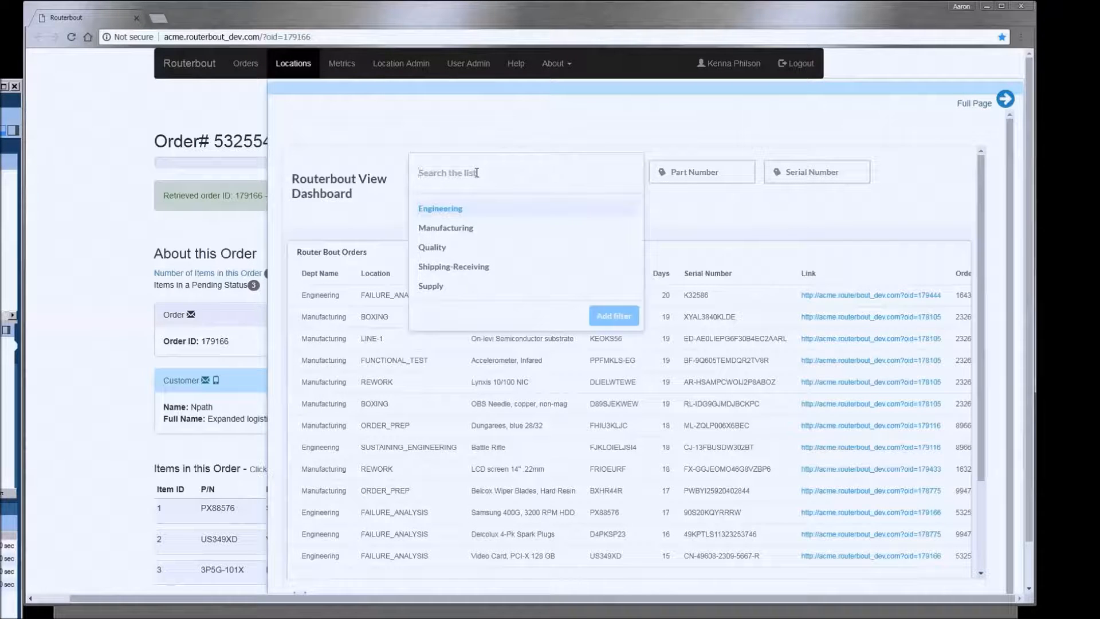
{"action": "left_click", "coordinate": [472, 229]}
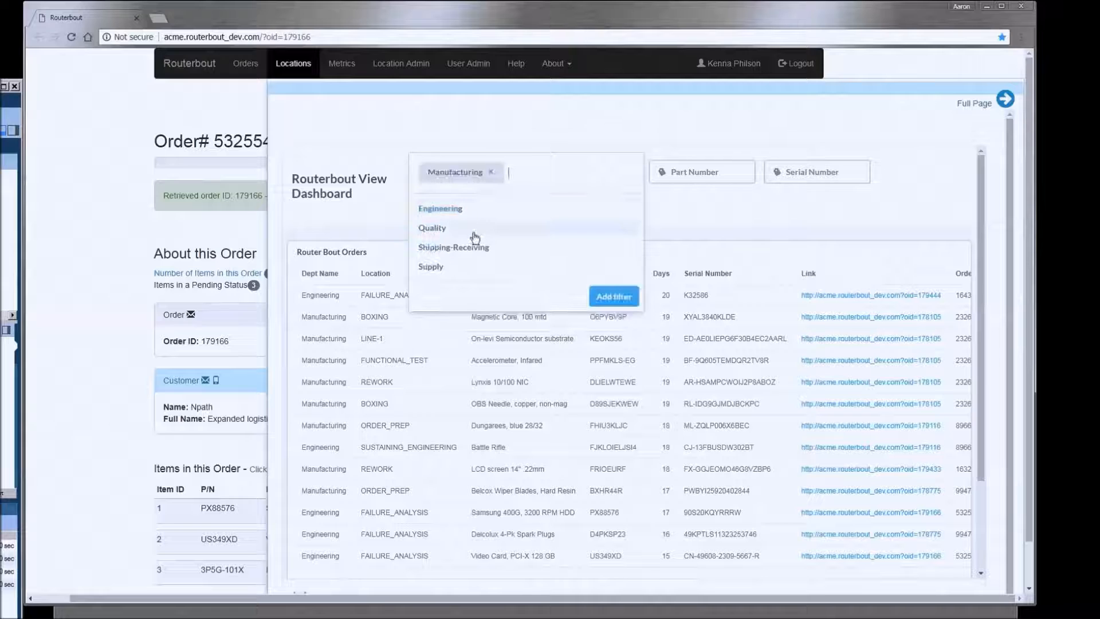
{"action": "left_click", "coordinate": [625, 298]}
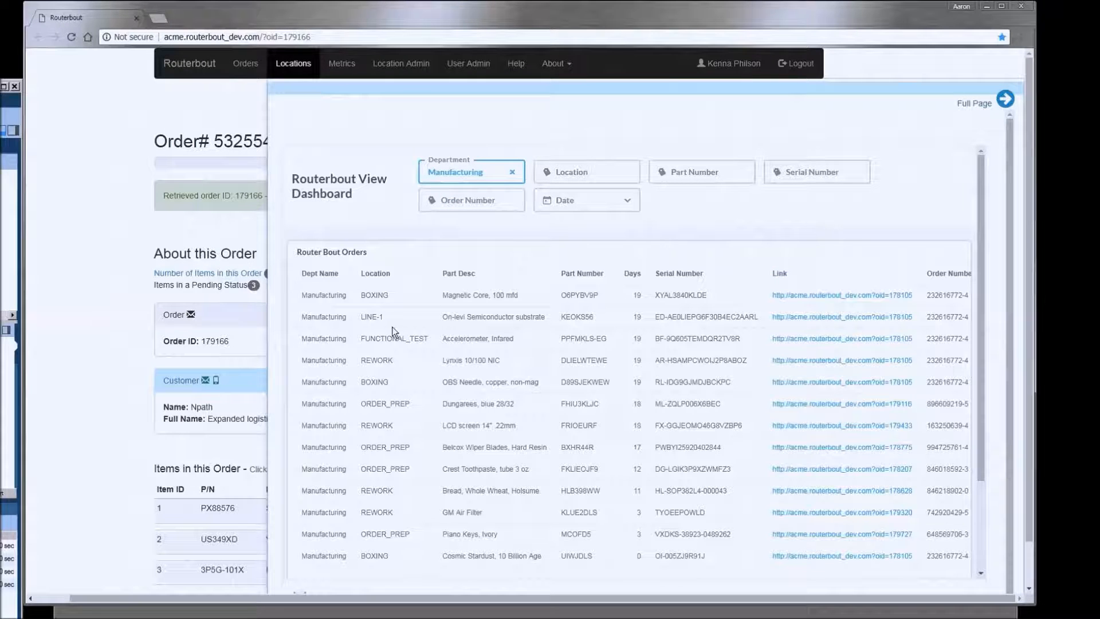
{"action": "left_click", "coordinate": [512, 173]}
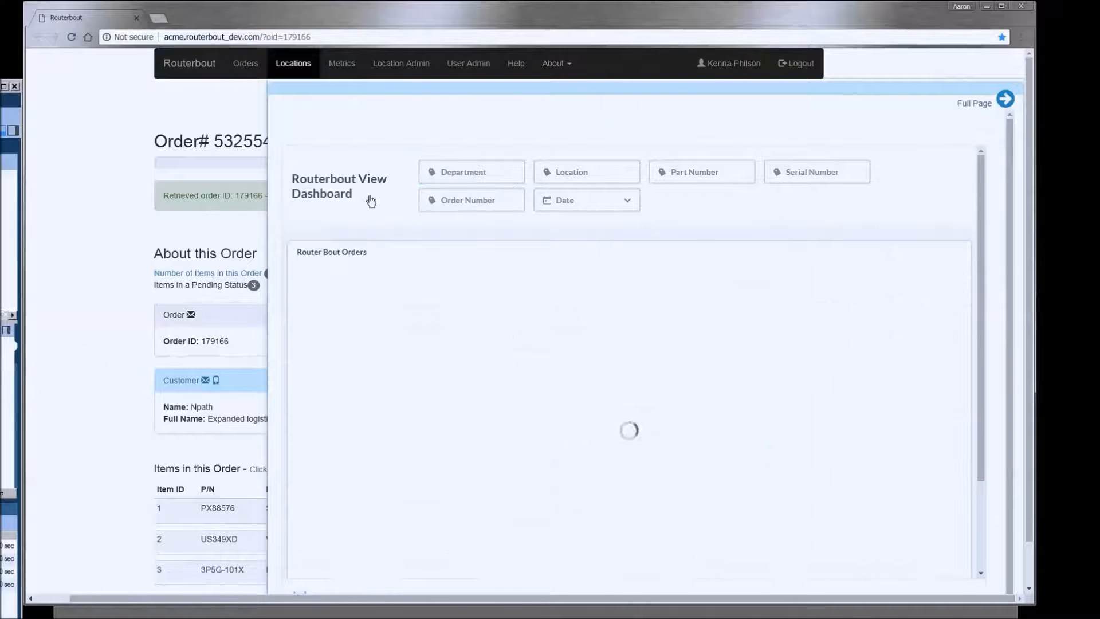
- Filter the View Dashboard to dates After August 10, 2018, then close the dashboard
{"action": "left_click", "coordinate": [627, 201]}
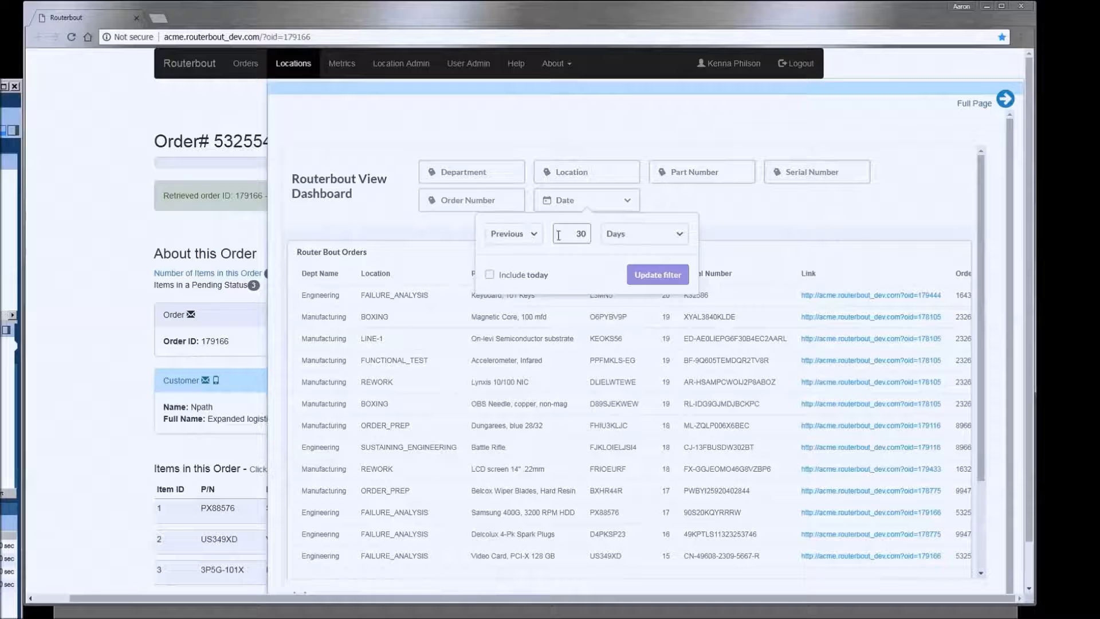
{"action": "left_click", "coordinate": [527, 238]}
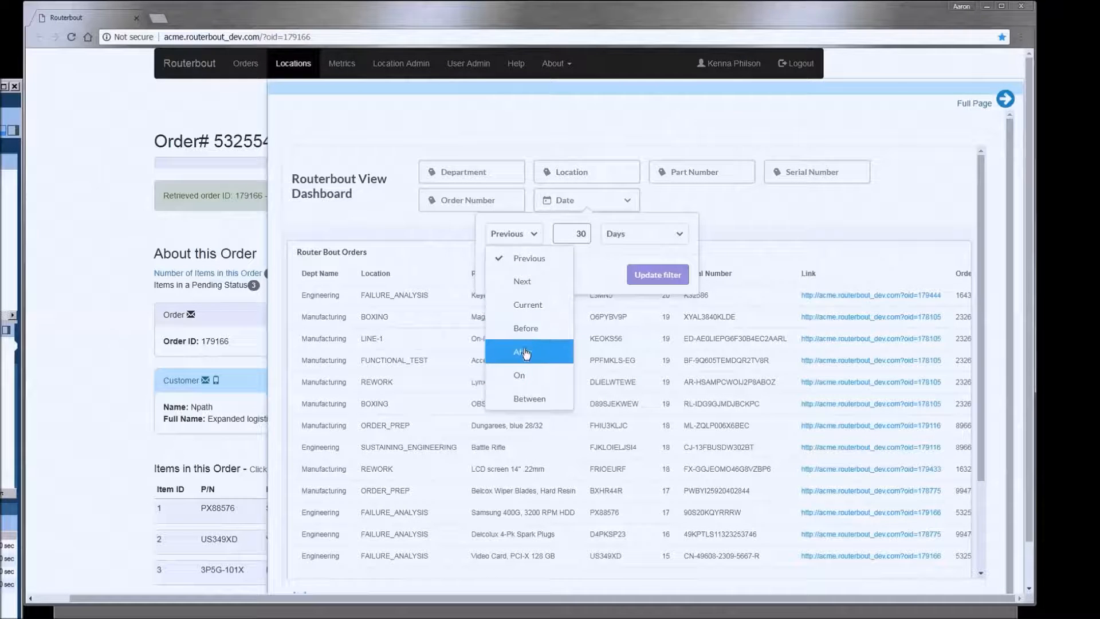
{"action": "left_click", "coordinate": [527, 356]}
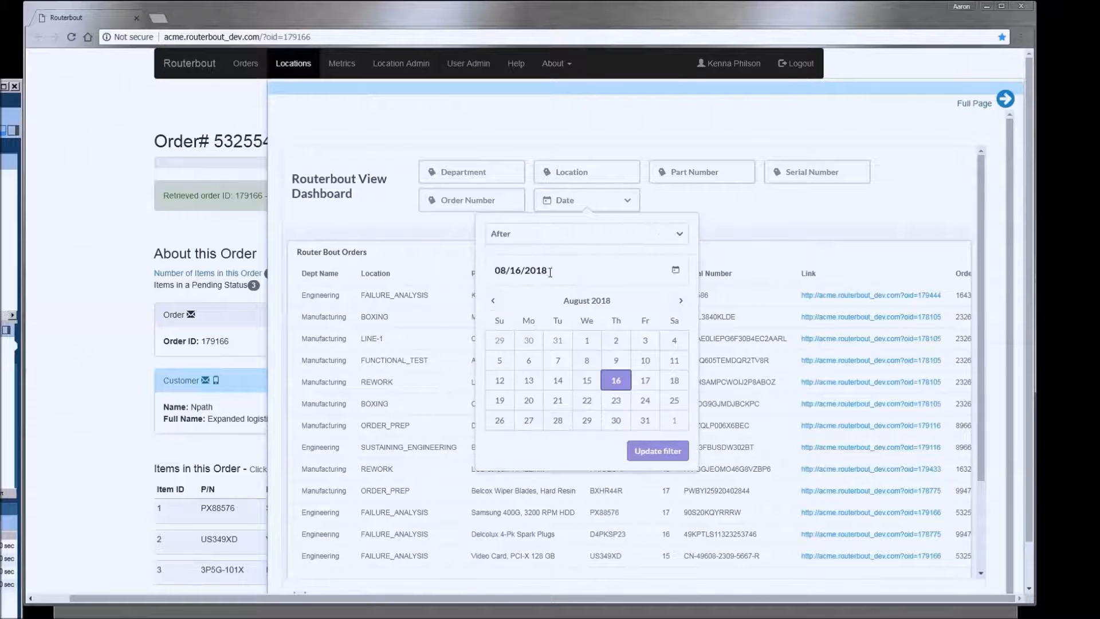
{"action": "left_click", "coordinate": [645, 360]}
{"action": "left_click", "coordinate": [658, 450]}
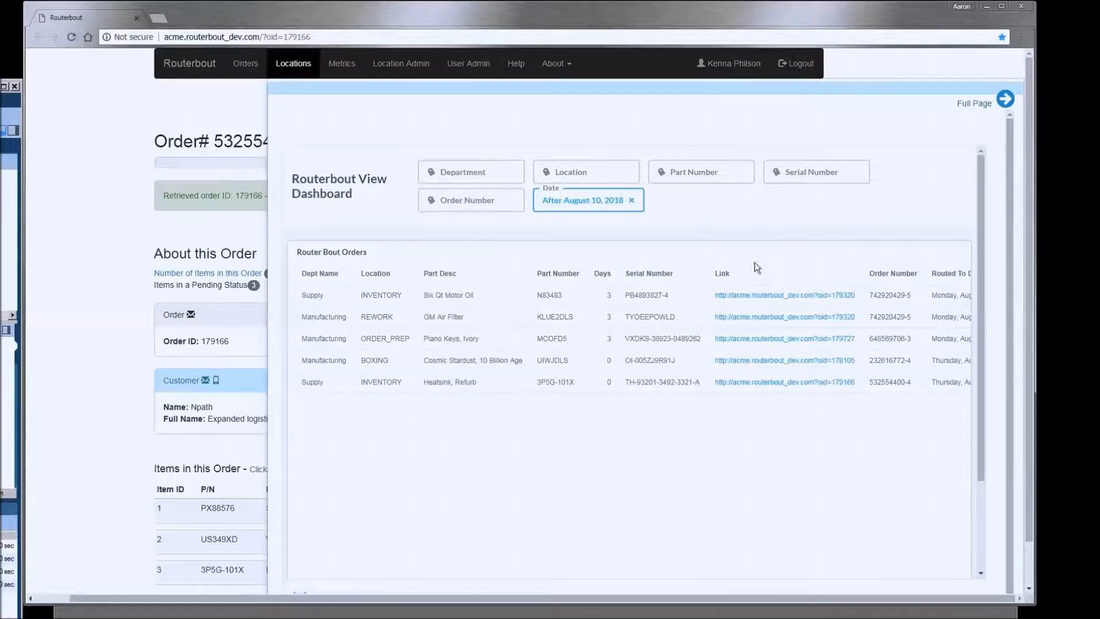
{"action": "left_click", "coordinate": [107, 134]}
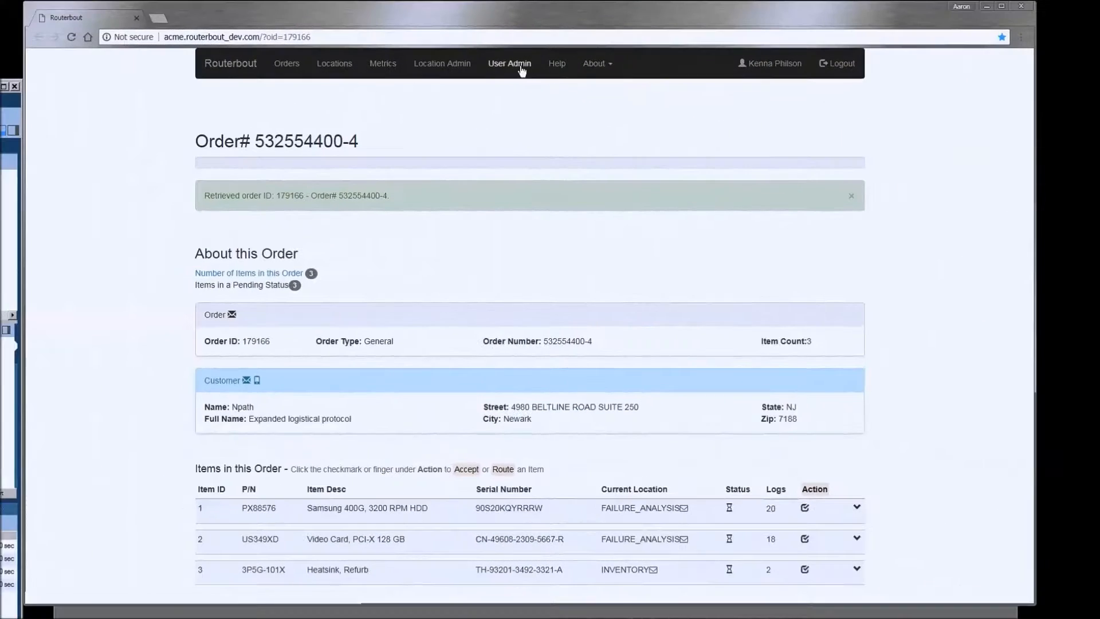
- In User Admin, set user 4's Account Enabled to No
{"action": "left_click", "coordinate": [522, 68]}
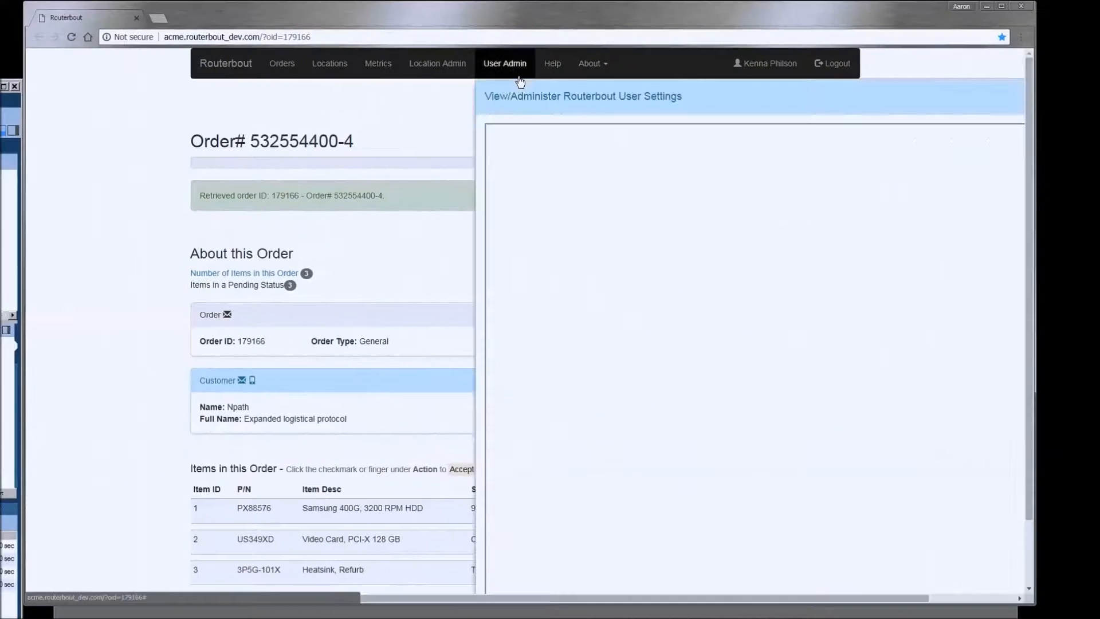
{"action": "left_click_drag", "start_coordinate": [725, 601], "coordinate": [865, 602]}
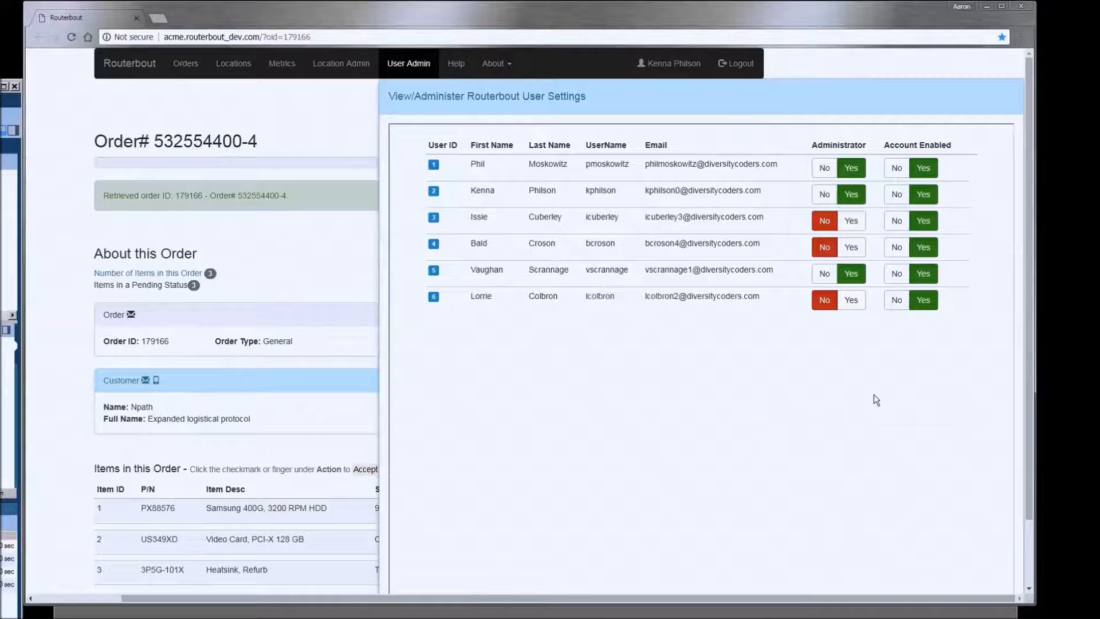
{"action": "left_click", "coordinate": [897, 247]}
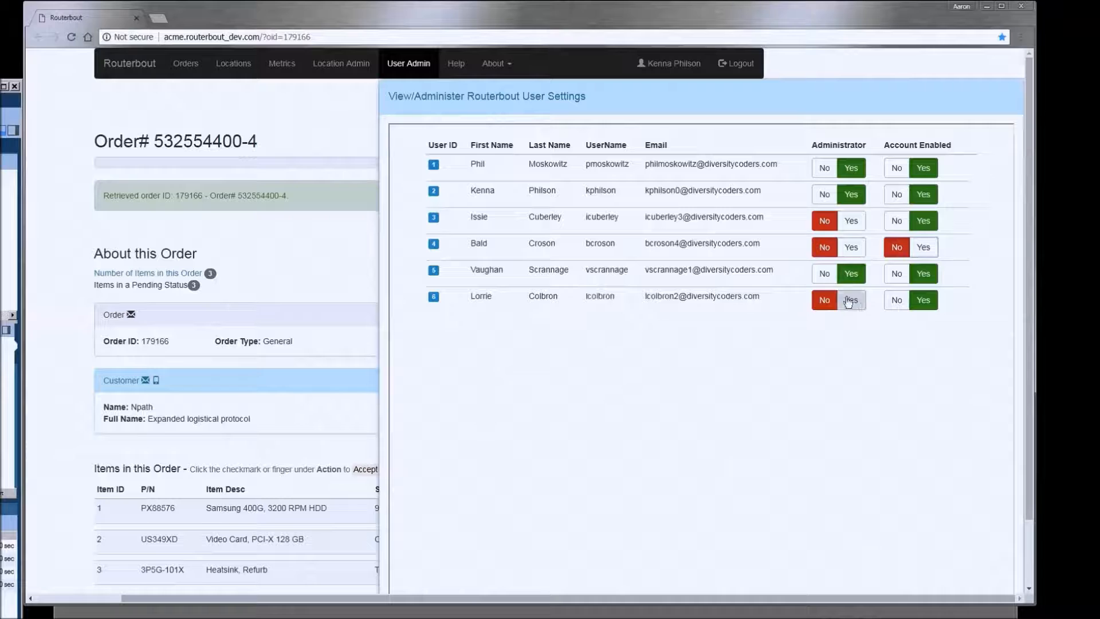
- Toggle user 5's administrator and enabled settings off and back on, then close the settings
{"action": "left_click", "coordinate": [893, 278]}
{"action": "left_click", "coordinate": [824, 274]}
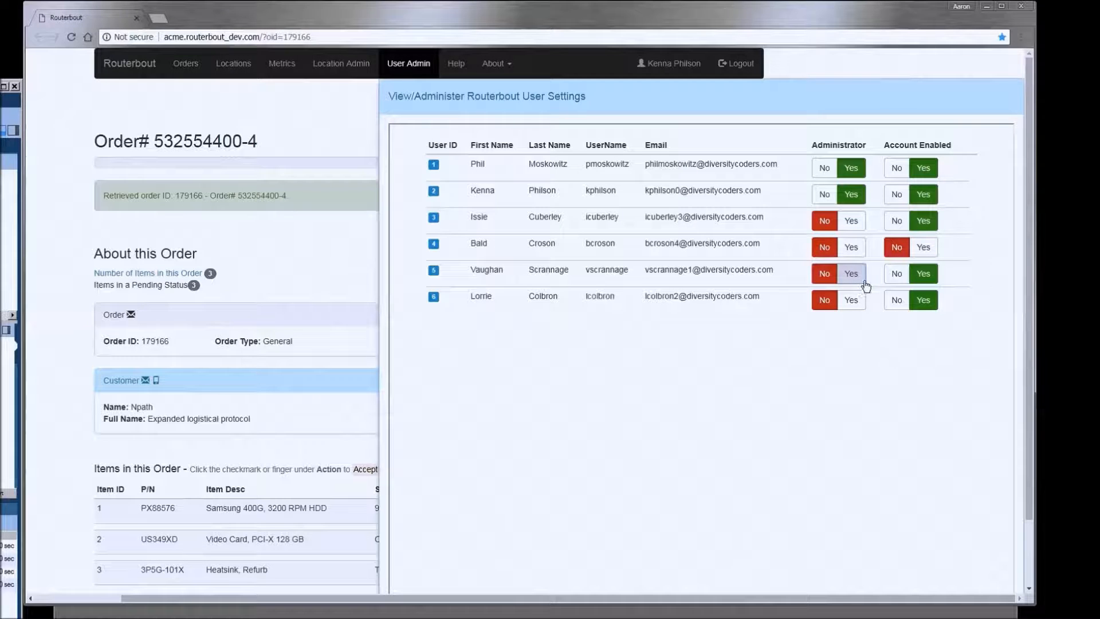
{"action": "left_click", "coordinate": [897, 275]}
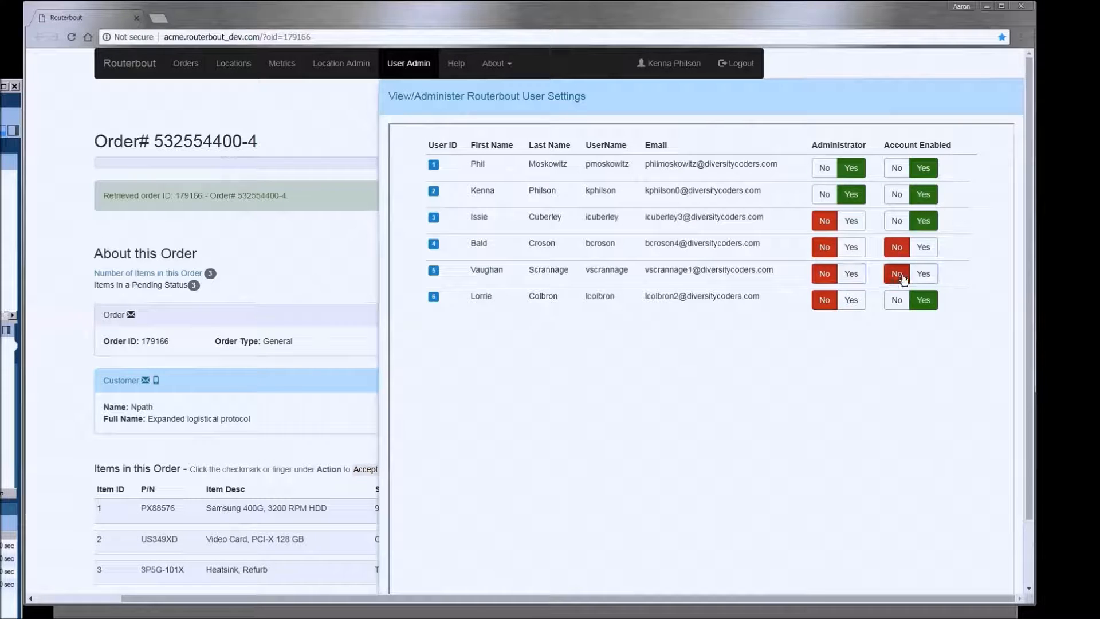
{"action": "left_click", "coordinate": [933, 281]}
{"action": "left_click", "coordinate": [851, 275]}
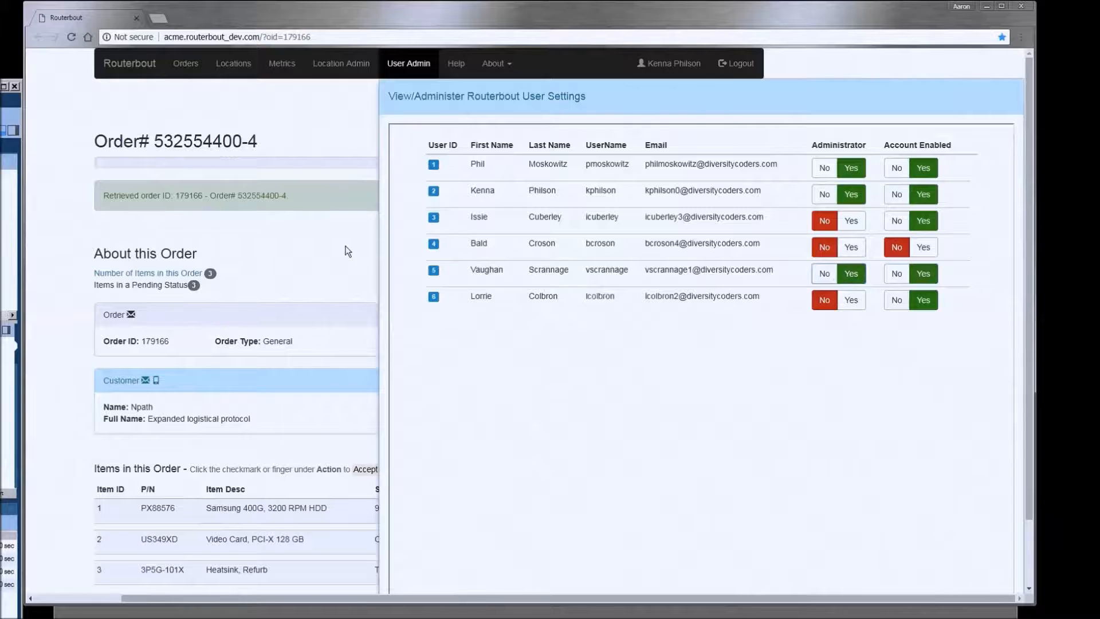
{"action": "left_click", "coordinate": [360, 249]}
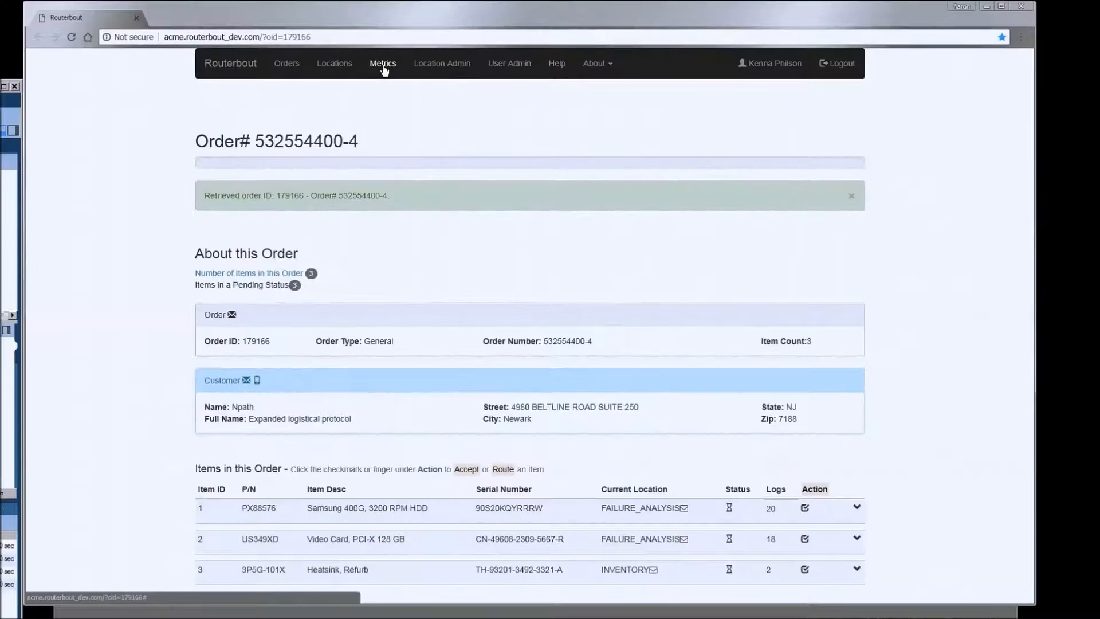
- Review the Metrics Quick Metrics tiles: 16 unfulfilled ERP orders, 43 open-order items, routes by department
{"action": "left_click", "coordinate": [383, 64]}
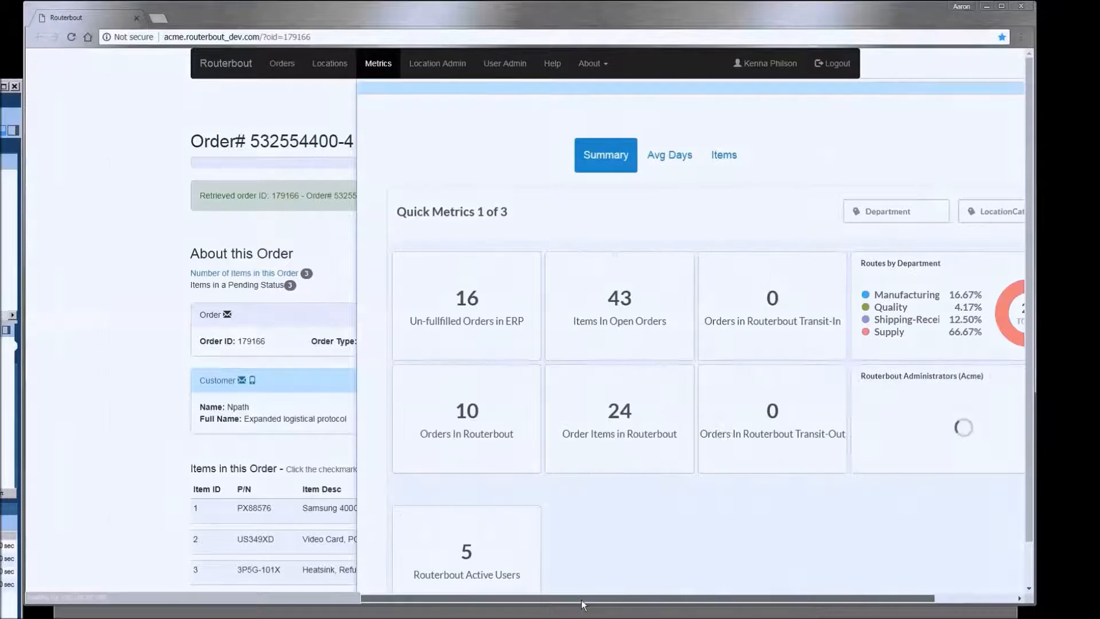
{"action": "left_click_drag", "start_coordinate": [583, 597], "coordinate": [656, 602]}
{"action": "scroll", "coordinate": [704, 531], "scroll_direction": "down", "scroll_amount": 1}
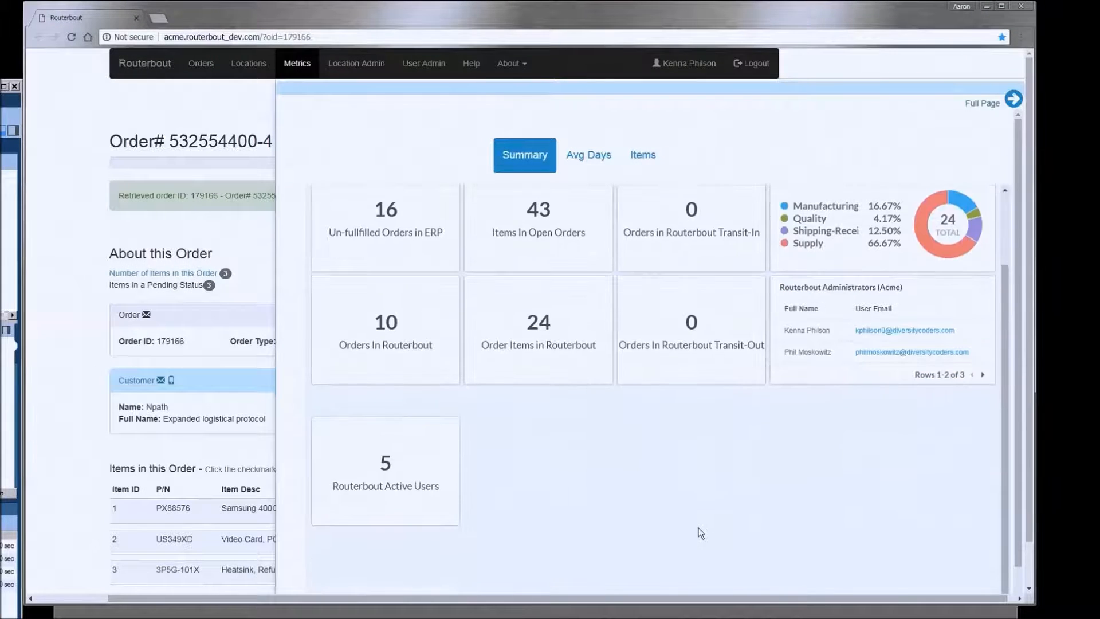
{"action": "scroll", "coordinate": [699, 533], "scroll_direction": "up", "scroll_amount": 1}
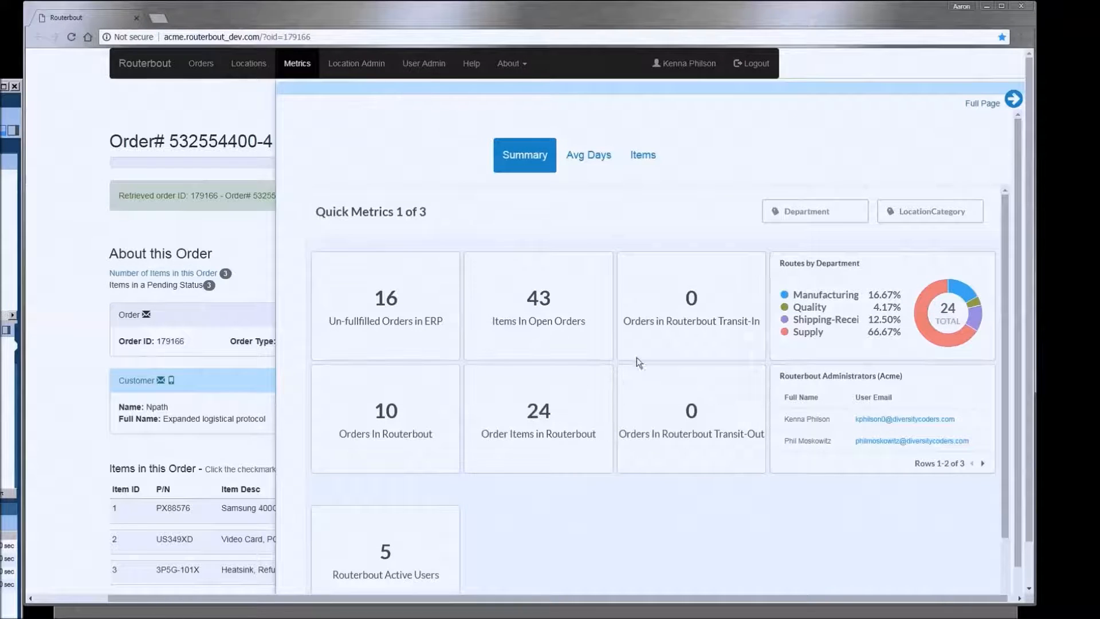
{"action": "mouse_move", "coordinate": [608, 346]}
{"action": "scroll", "coordinate": [545, 510], "scroll_direction": "down", "scroll_amount": 2}
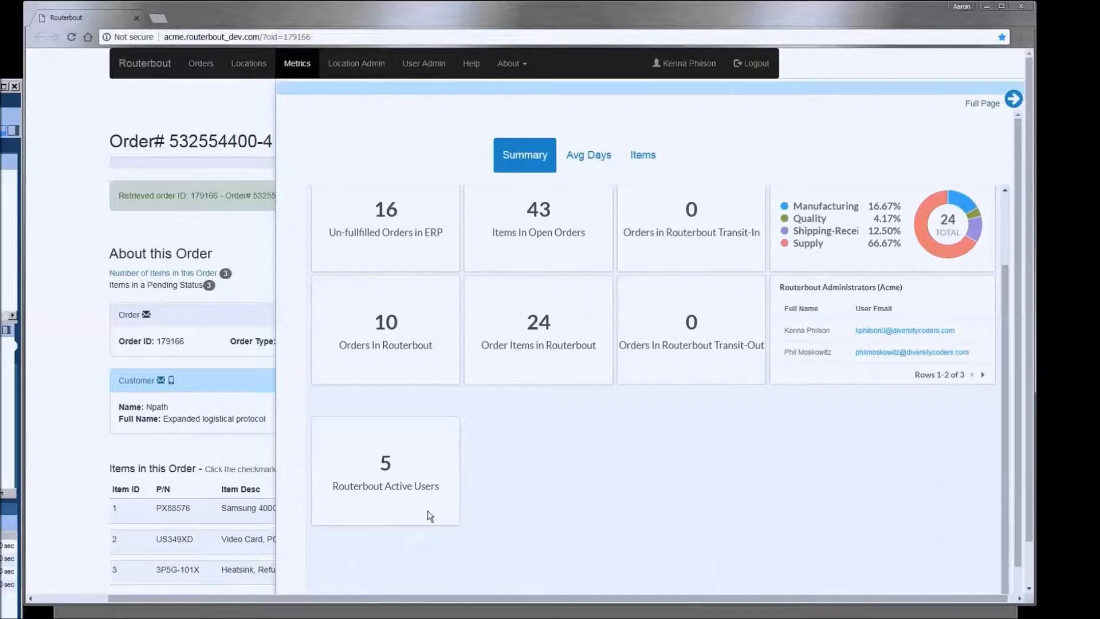
{"action": "scroll", "coordinate": [514, 494], "scroll_direction": "up", "scroll_amount": 2}
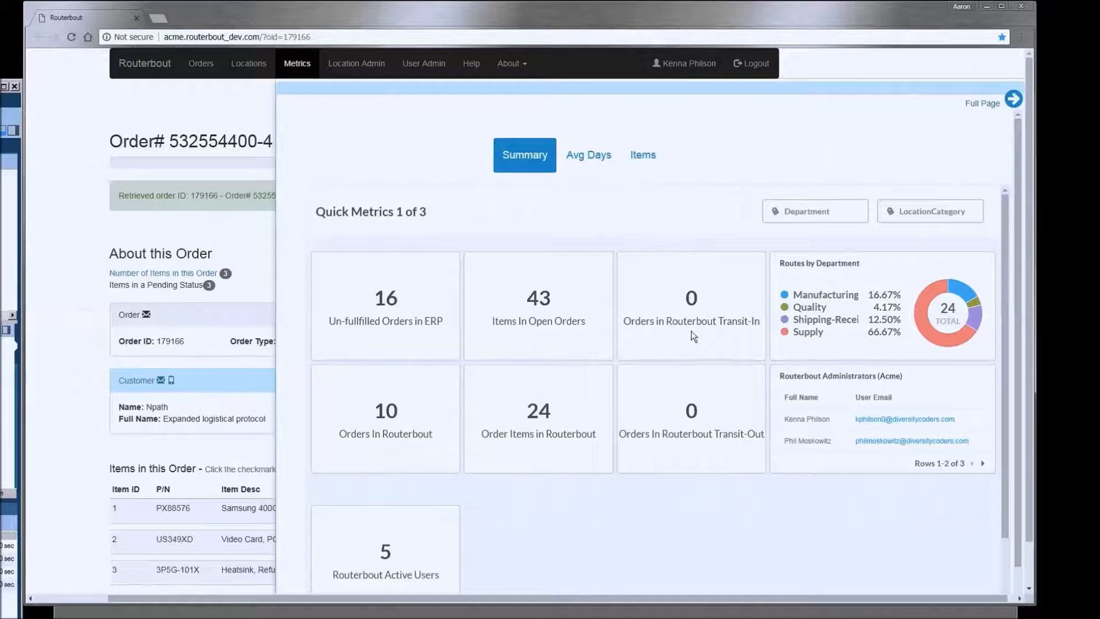
{"action": "left_click", "coordinate": [604, 165]}
{"action": "scroll", "coordinate": [597, 268], "scroll_direction": "down", "scroll_amount": 2}
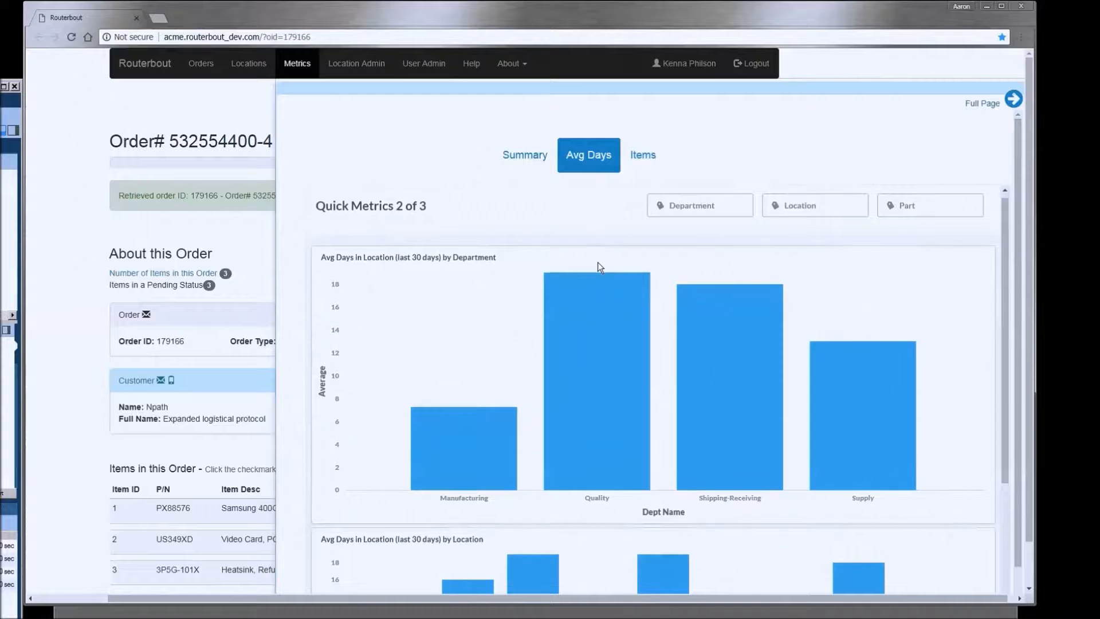
{"action": "scroll", "coordinate": [533, 278], "scroll_direction": "up", "scroll_amount": 2}
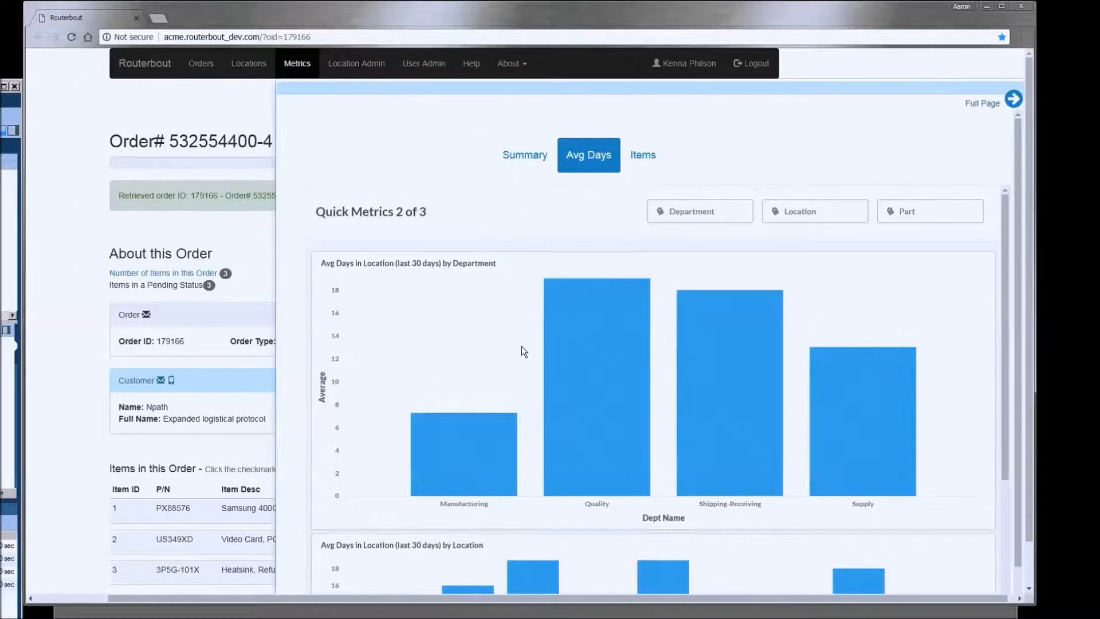
{"action": "scroll", "coordinate": [519, 358], "scroll_direction": "down", "scroll_amount": 1}
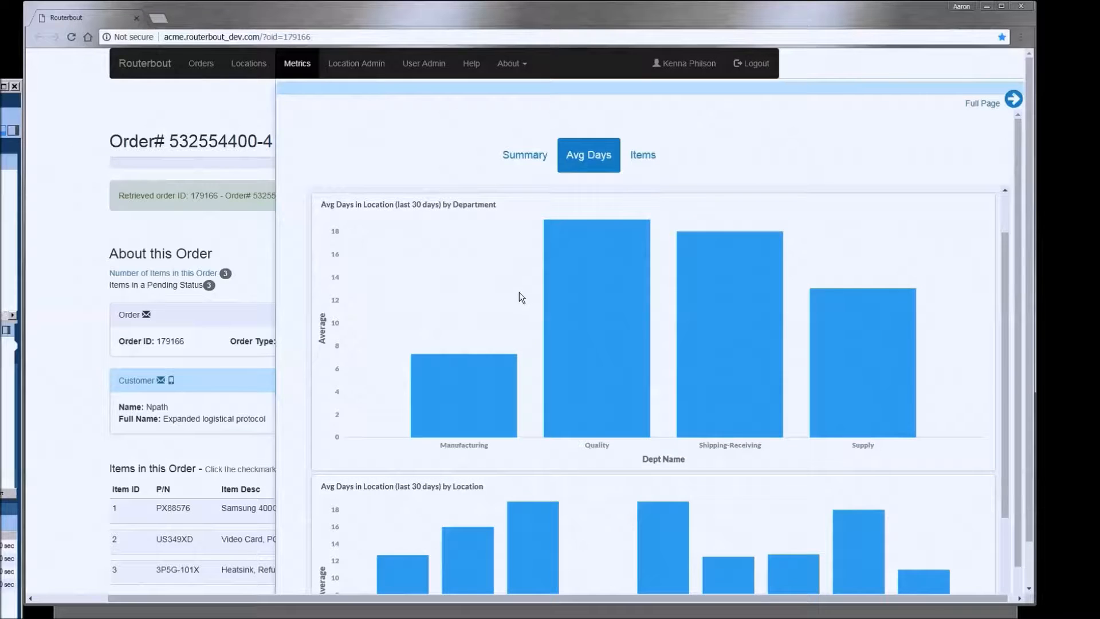
{"action": "scroll", "coordinate": [520, 296], "scroll_direction": "down", "scroll_amount": 2}
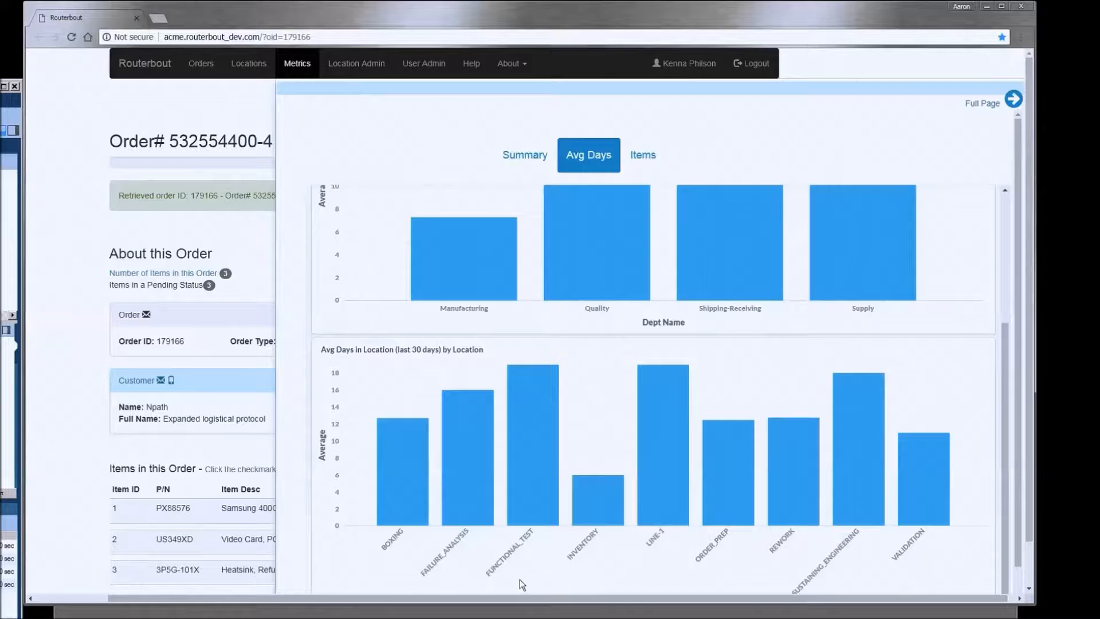
{"action": "scroll", "coordinate": [535, 585], "scroll_direction": "up", "scroll_amount": 1}
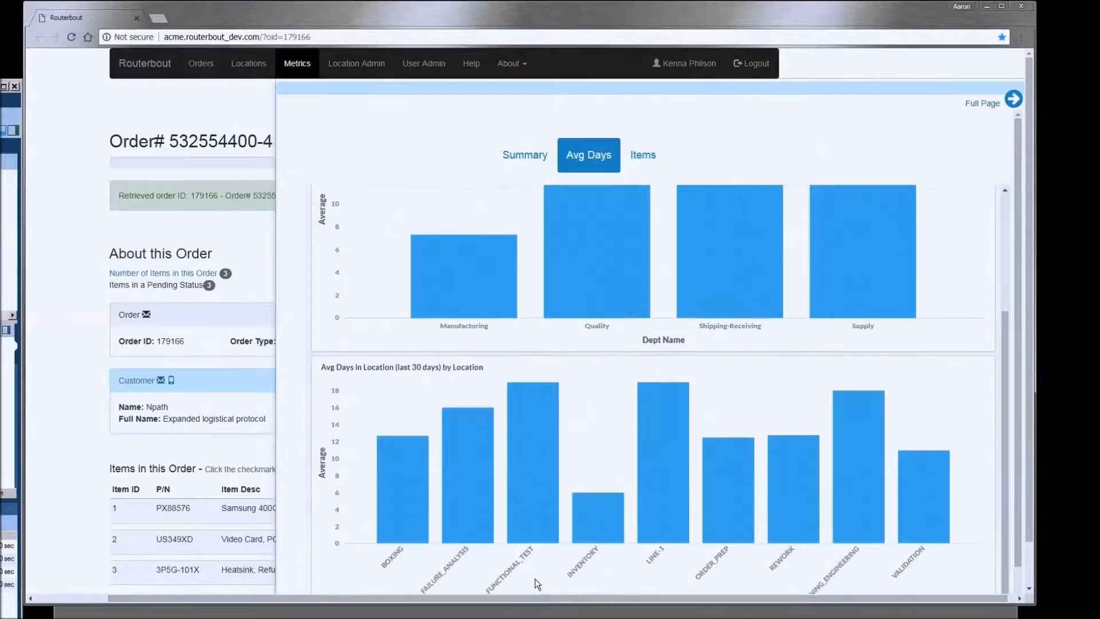
{"action": "scroll", "coordinate": [518, 456], "scroll_direction": "down", "scroll_amount": 1}
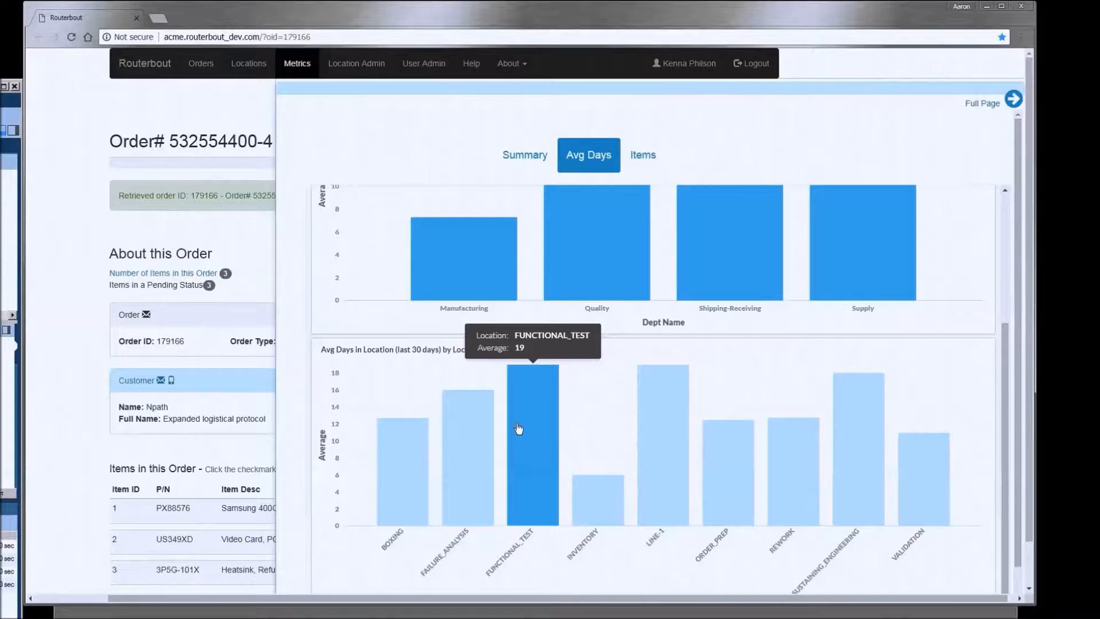
{"action": "scroll", "coordinate": [518, 430], "scroll_direction": "down", "scroll_amount": 1}
{"action": "mouse_move", "coordinate": [857, 452]}
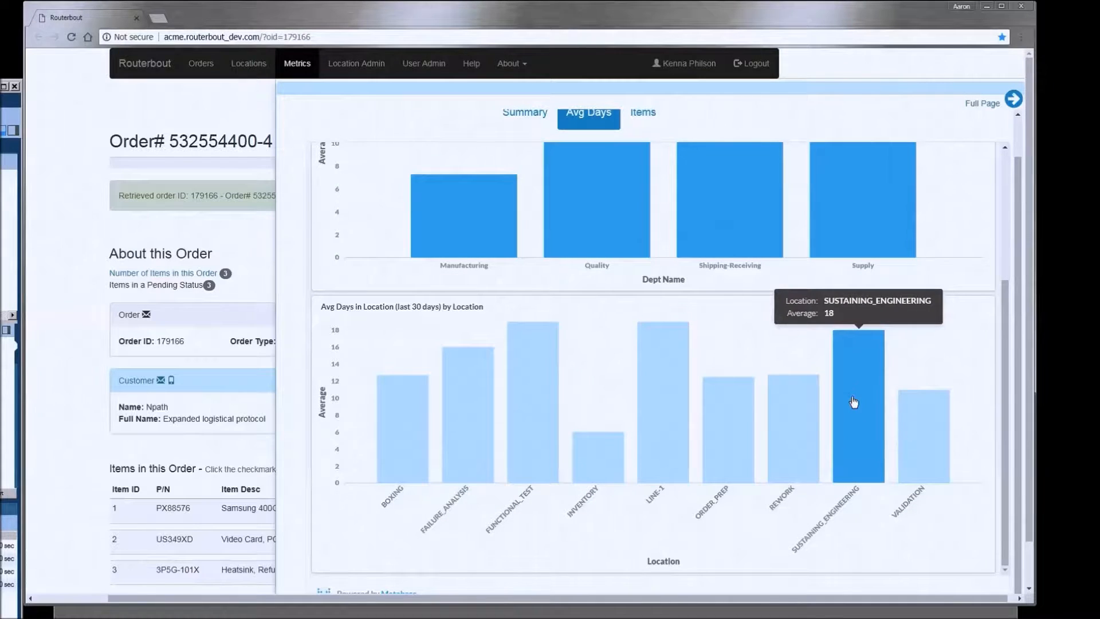
{"action": "mouse_move", "coordinate": [613, 466]}
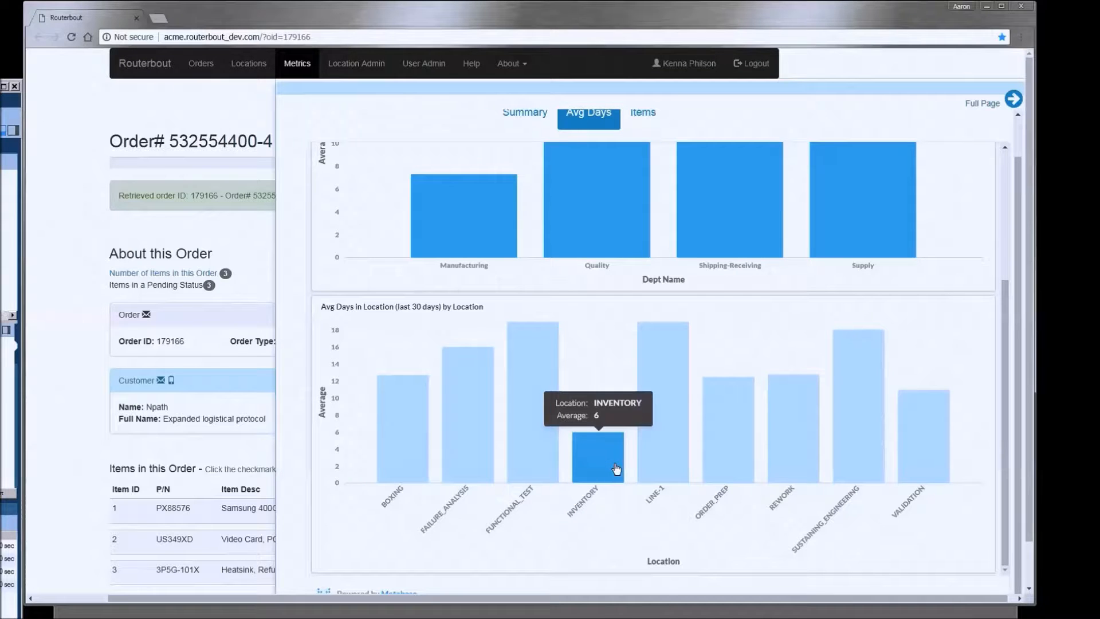
{"action": "scroll", "coordinate": [616, 466], "scroll_direction": "up", "scroll_amount": 3}
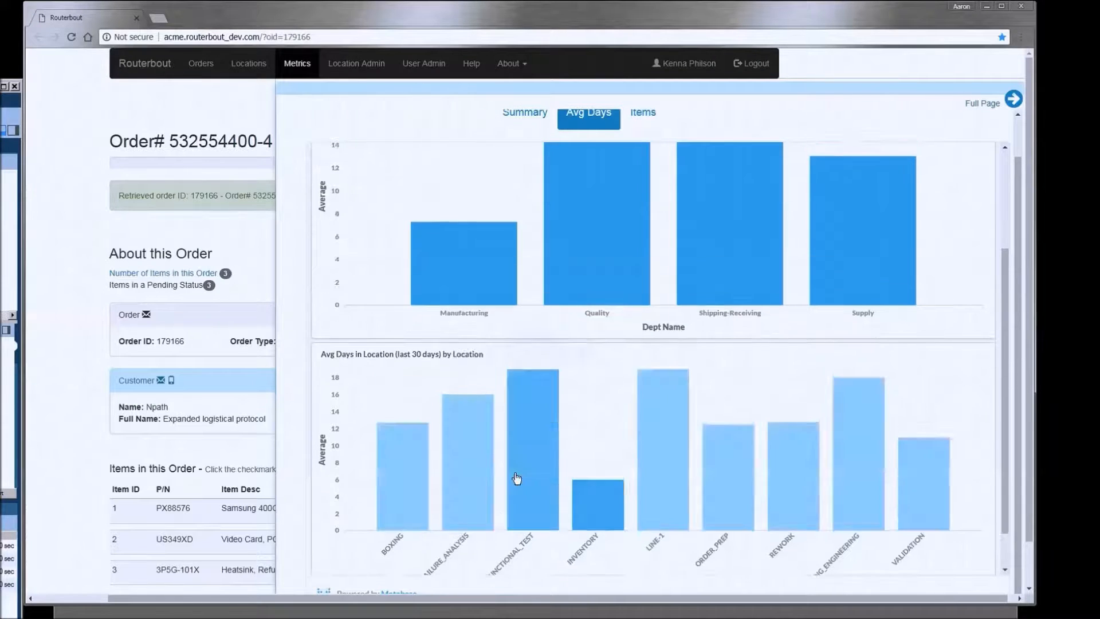
- View the items routed by location and date chart, return to Summary, and close the Metrics panel
{"action": "left_click", "coordinate": [641, 119]}
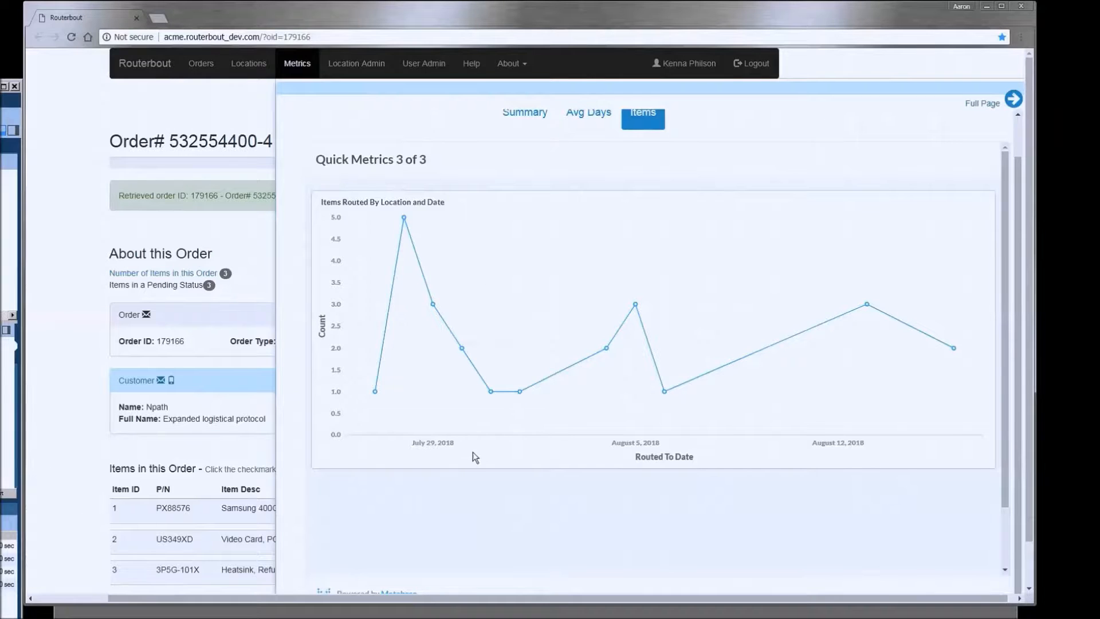
{"action": "scroll", "coordinate": [472, 452], "scroll_direction": "up", "scroll_amount": 1}
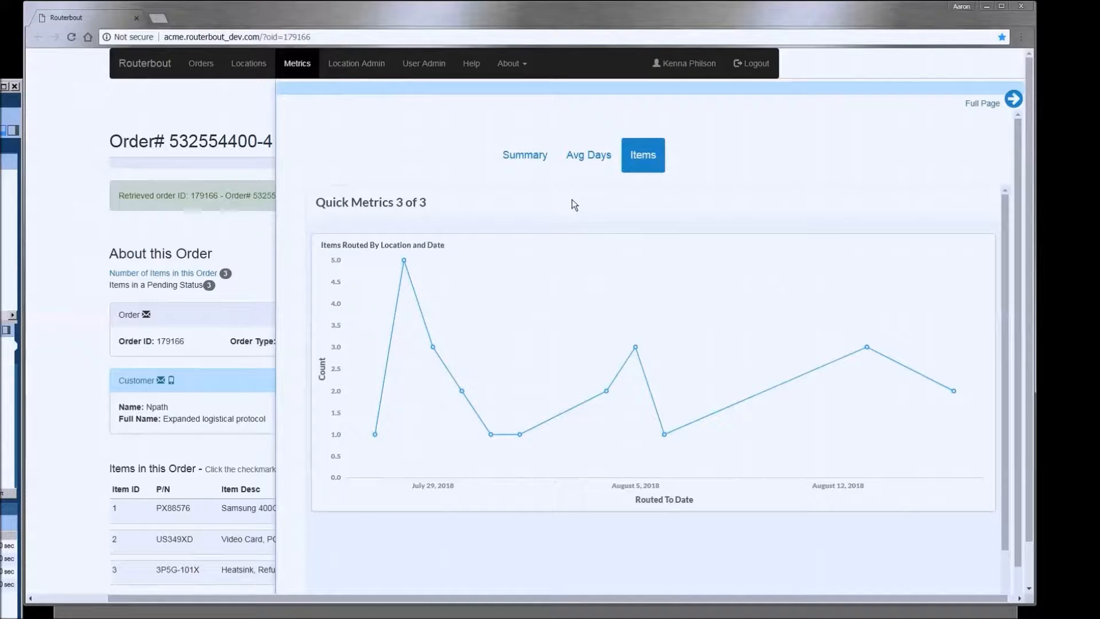
{"action": "left_click", "coordinate": [498, 158]}
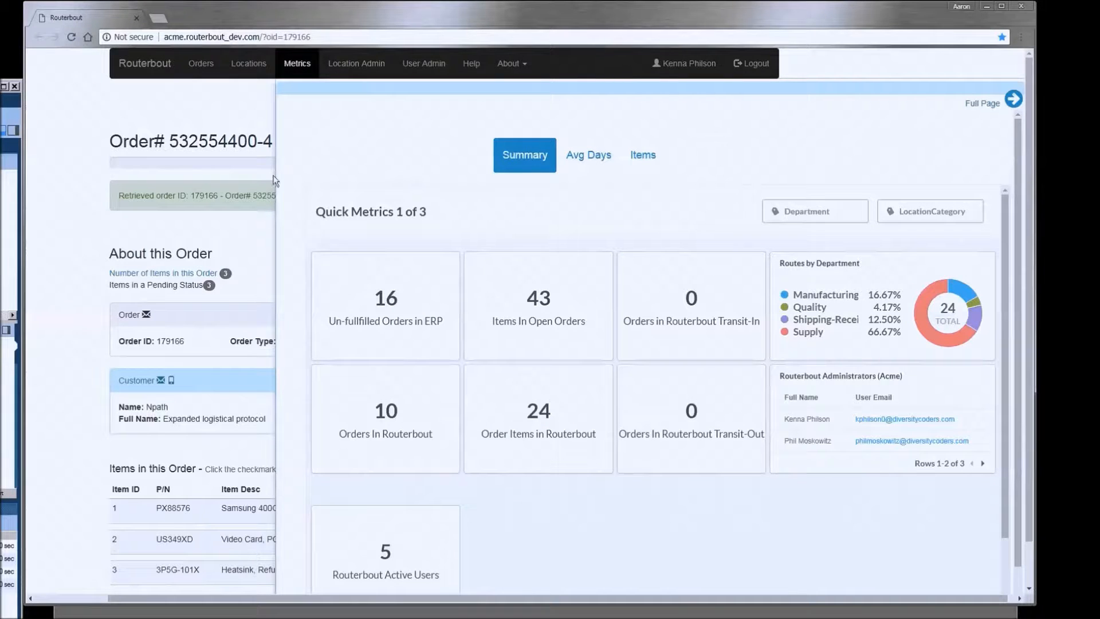
{"action": "left_click", "coordinate": [255, 113]}
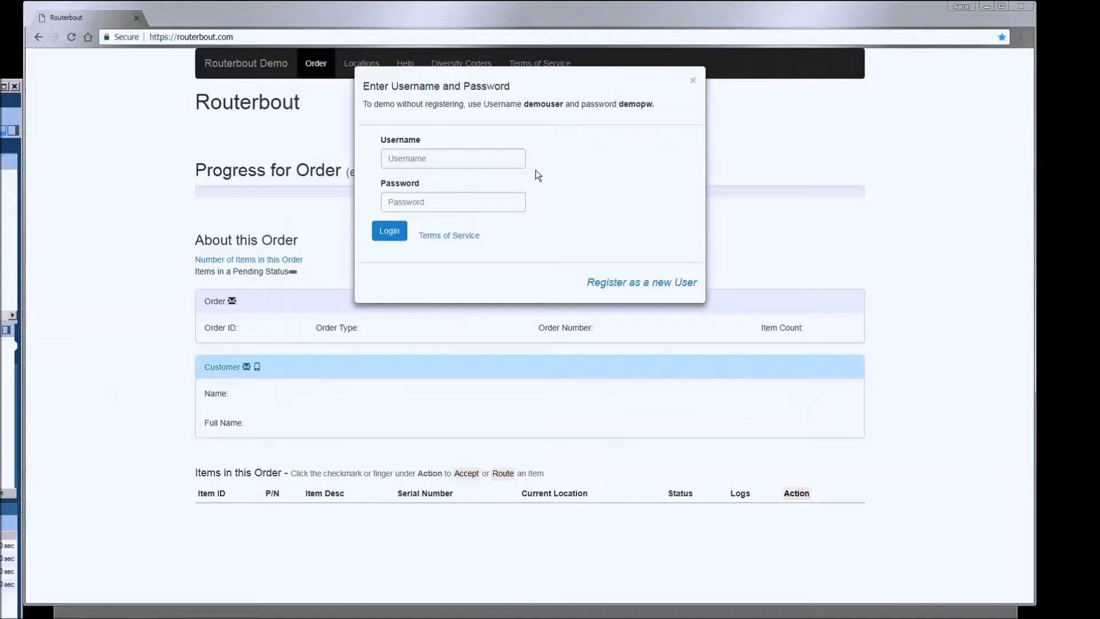
- Preview the new-user registration form, then log in with the demo username and password
{"action": "left_click", "coordinate": [662, 280]}
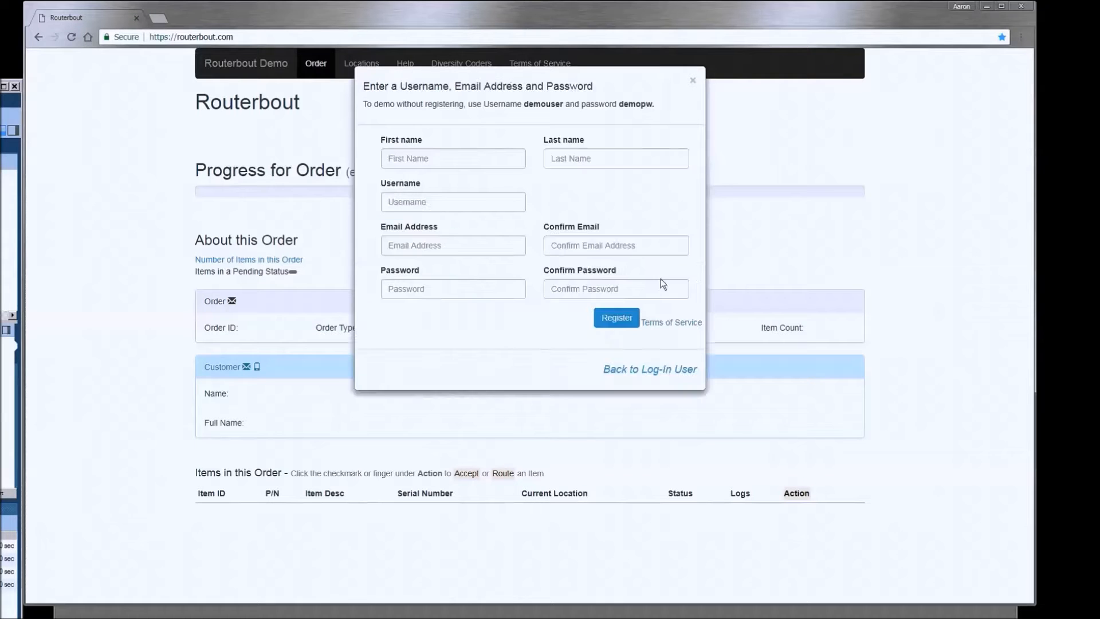
{"action": "left_click", "coordinate": [659, 367]}
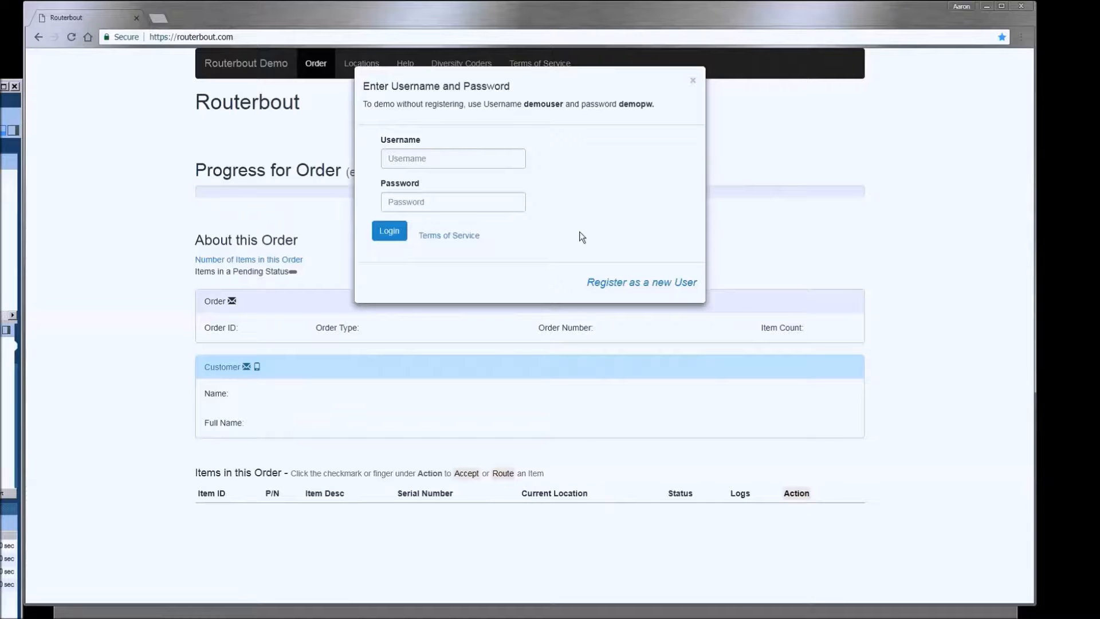
{"action": "left_click", "coordinate": [473, 155]}
{"action": "type", "text": "demouser"}
{"action": "key", "text": "Tab"}
{"action": "type", "text": "demopw"}
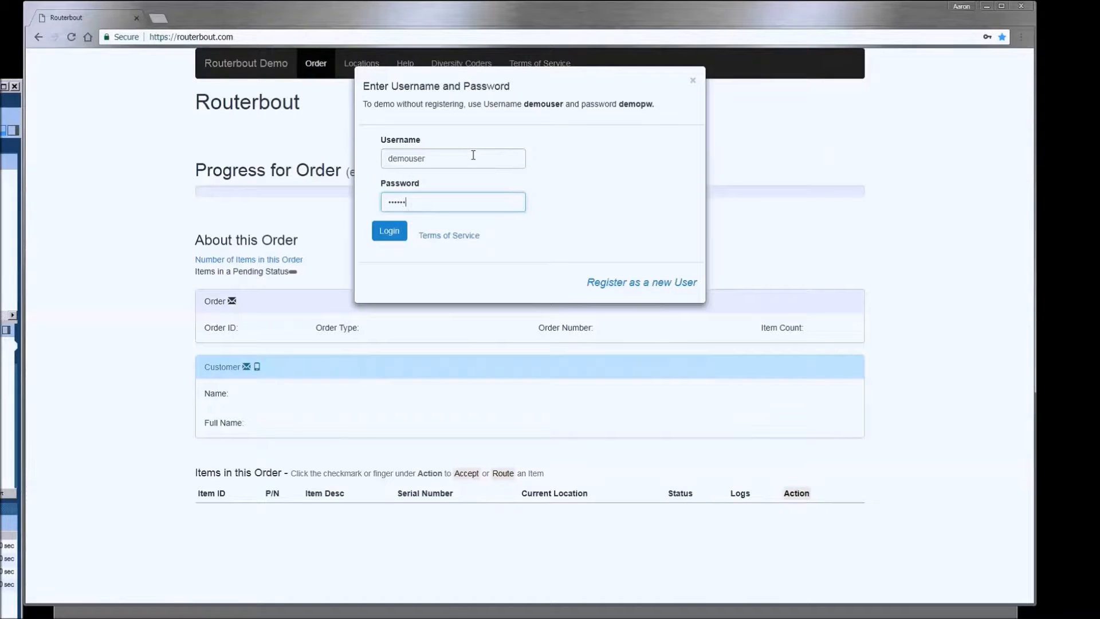
{"action": "left_click", "coordinate": [376, 232]}
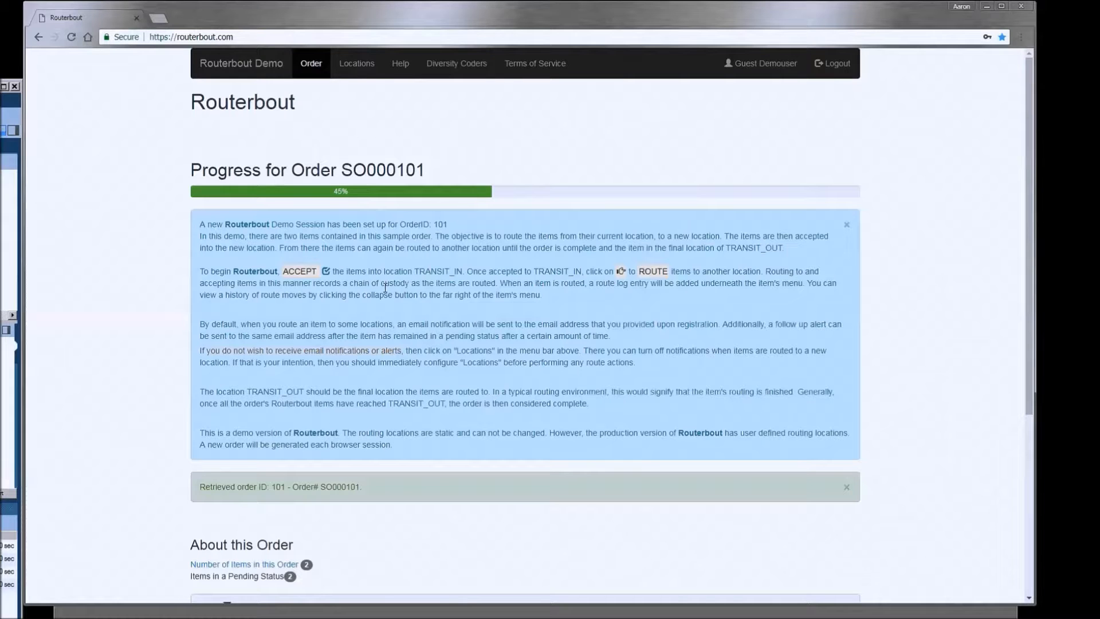
- Accept motherboard item 201 into TRANSIT_IN with the comment 'Accepting item'
{"action": "scroll", "coordinate": [385, 288], "scroll_direction": "down", "scroll_amount": 3}
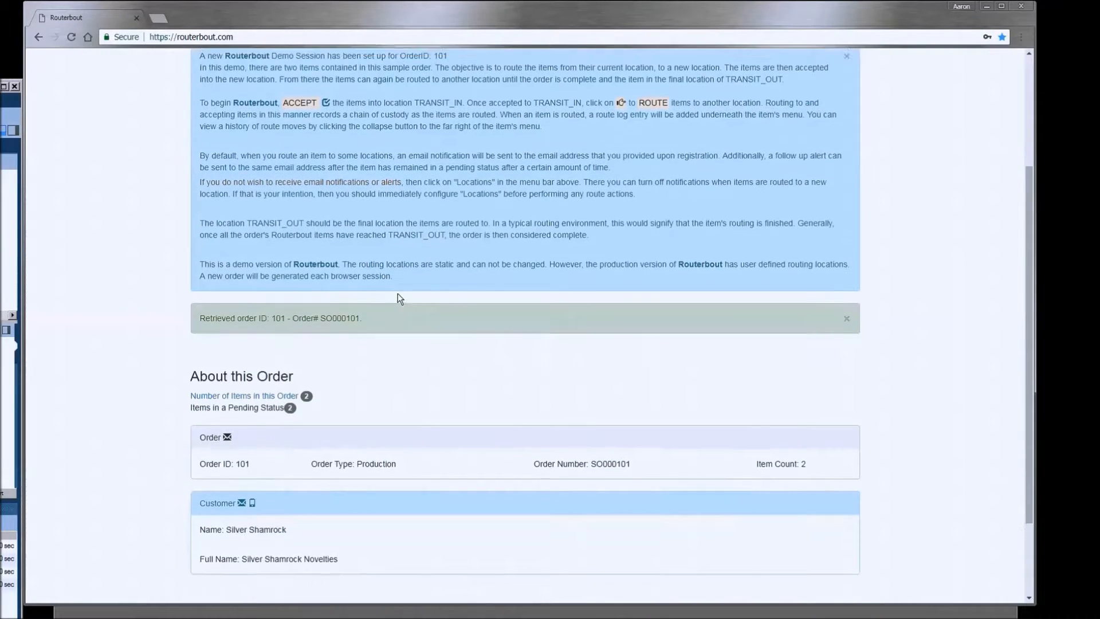
{"action": "scroll", "coordinate": [379, 179], "scroll_direction": "up", "scroll_amount": 3}
{"action": "scroll", "coordinate": [491, 269], "scroll_direction": "down", "scroll_amount": 4}
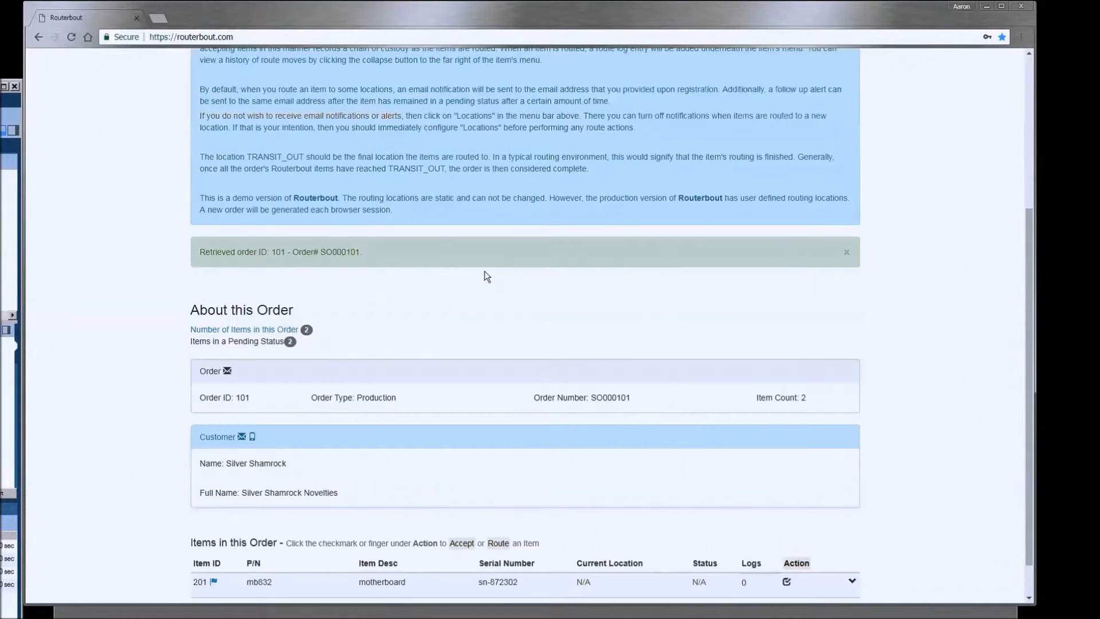
{"action": "scroll", "coordinate": [485, 275], "scroll_direction": "down", "scroll_amount": 1}
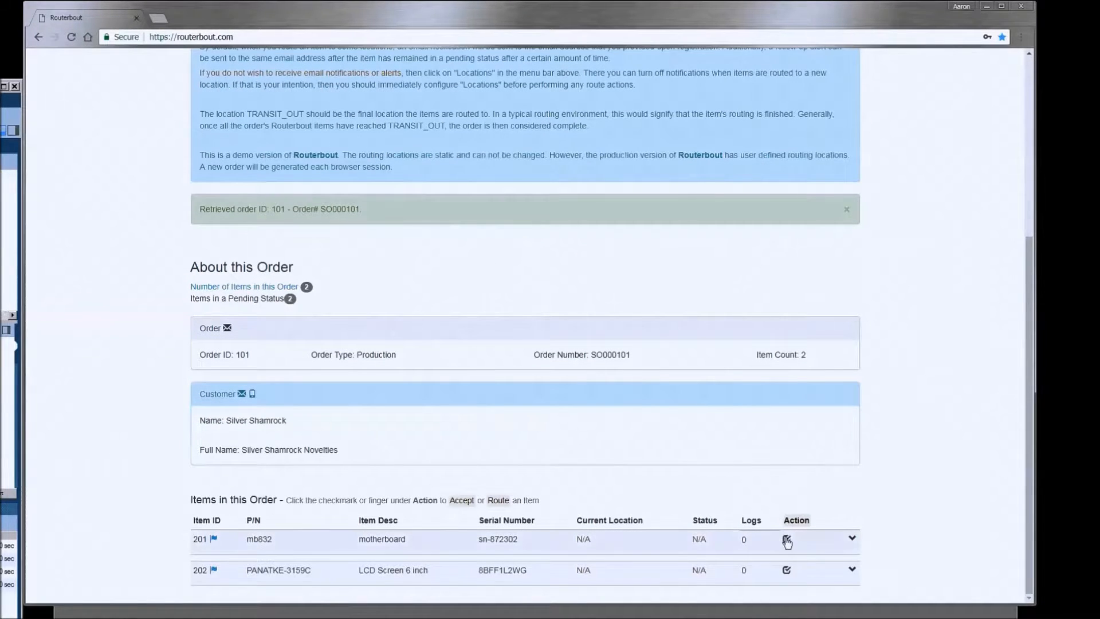
{"action": "left_click", "coordinate": [786, 538]}
{"action": "left_click", "coordinate": [477, 244]}
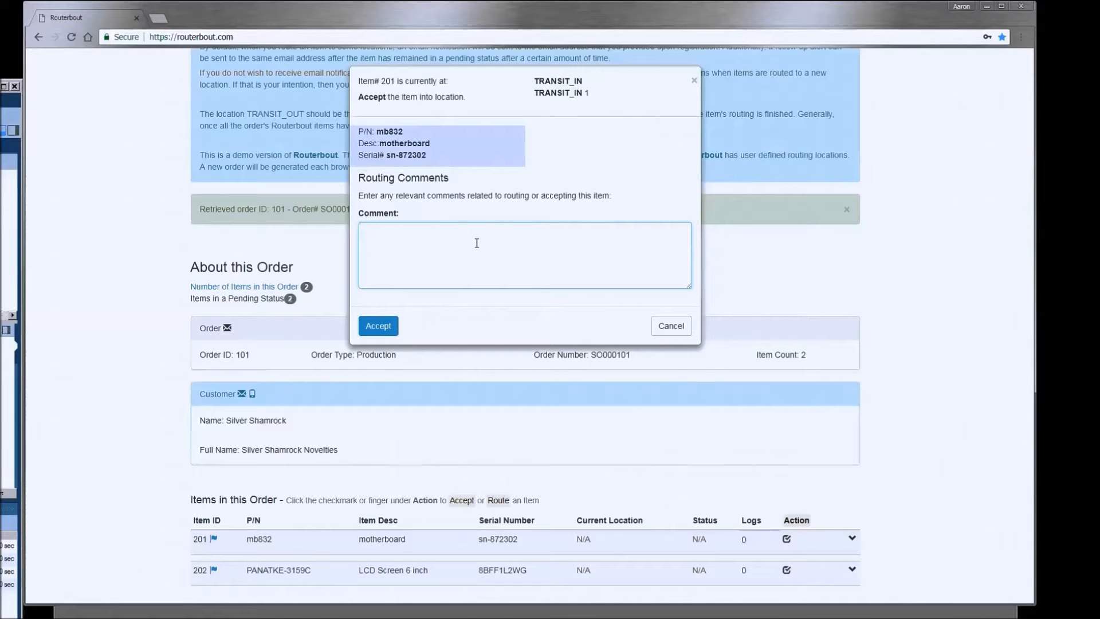
{"action": "type", "text": "Accepting item"}
{"action": "left_click", "coordinate": [378, 325]}
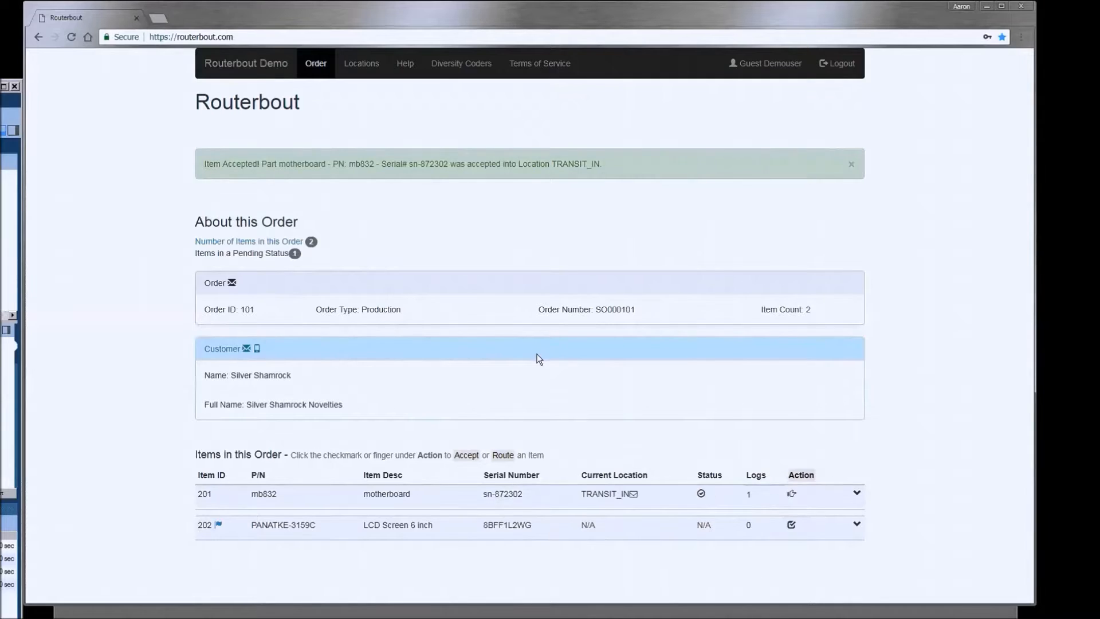
- Route motherboard item 201 to REWORK with the comment 'Needs rework for bad cap.'
{"action": "left_click", "coordinate": [791, 494]}
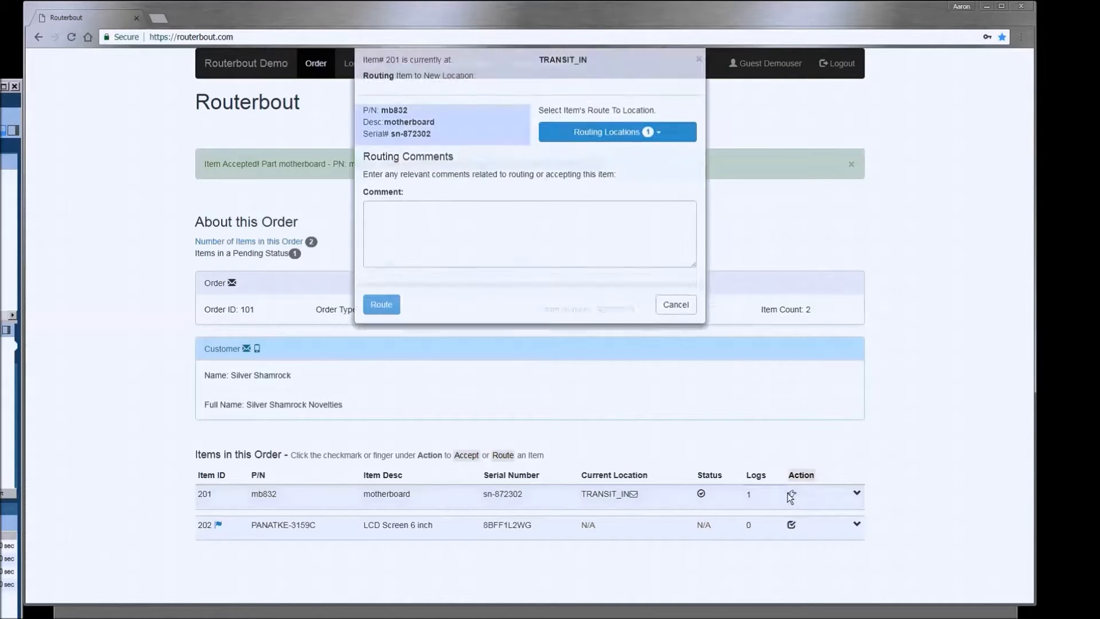
{"action": "left_click", "coordinate": [612, 153]}
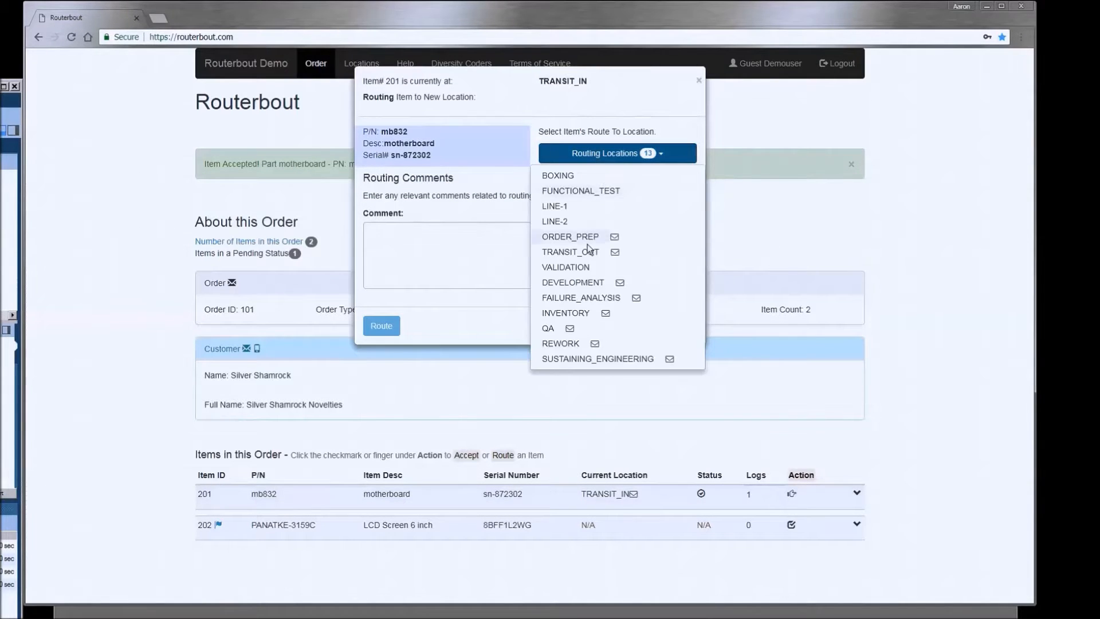
{"action": "left_click", "coordinate": [579, 248]}
{"action": "left_click", "coordinate": [439, 260]}
{"action": "type", "text": "sending"}
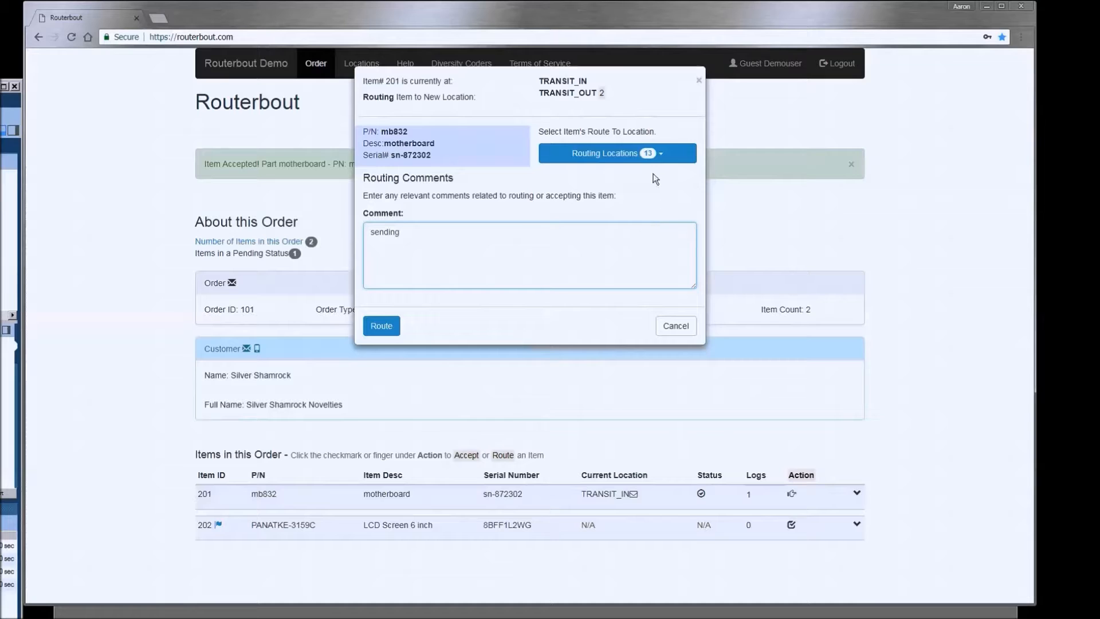
{"action": "left_click", "coordinate": [643, 157]}
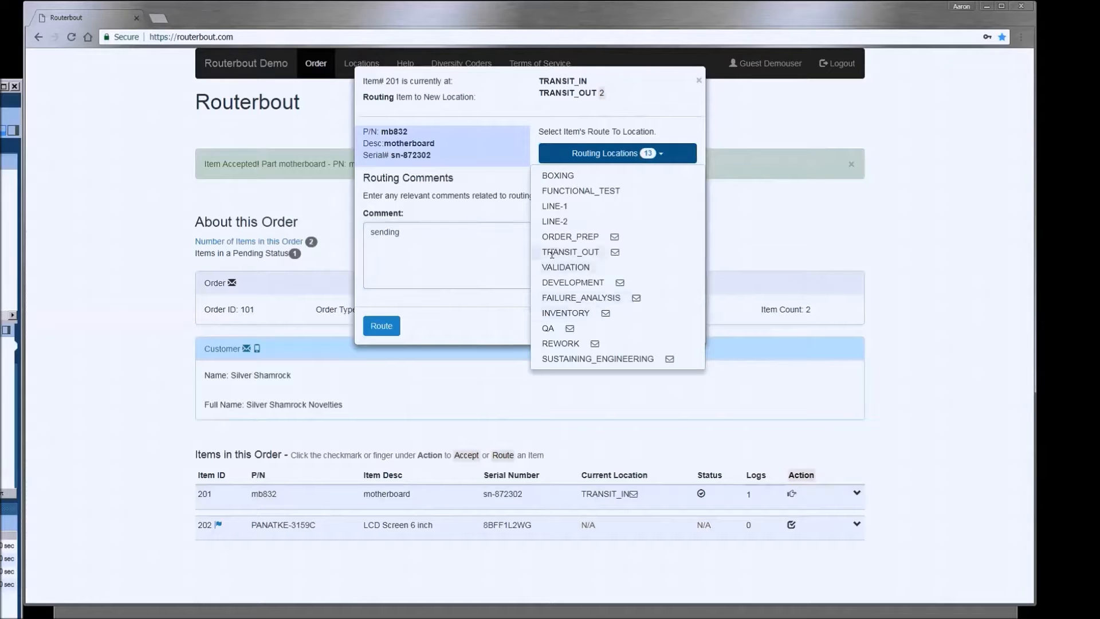
{"action": "left_click", "coordinate": [552, 343]}
{"action": "left_click_drag", "start_coordinate": [429, 236], "coordinate": [142, 195]}
{"action": "type", "text": "Need"}
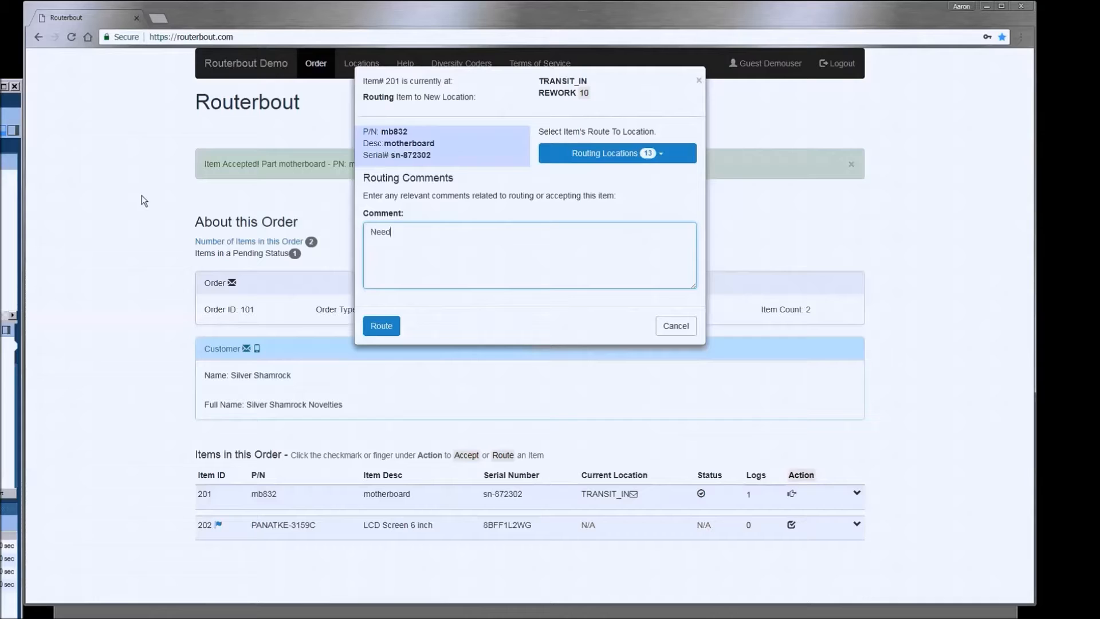
{"action": "type", "text": "s rework for bad cap."}
{"action": "left_click", "coordinate": [381, 325]}
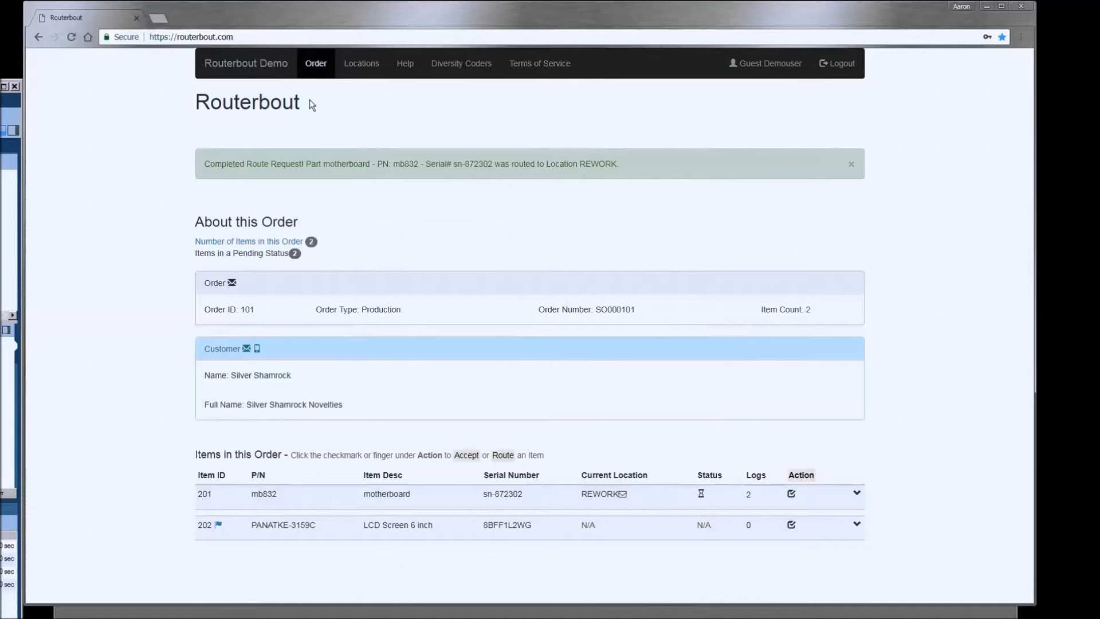
{"action": "left_click", "coordinate": [371, 65]}
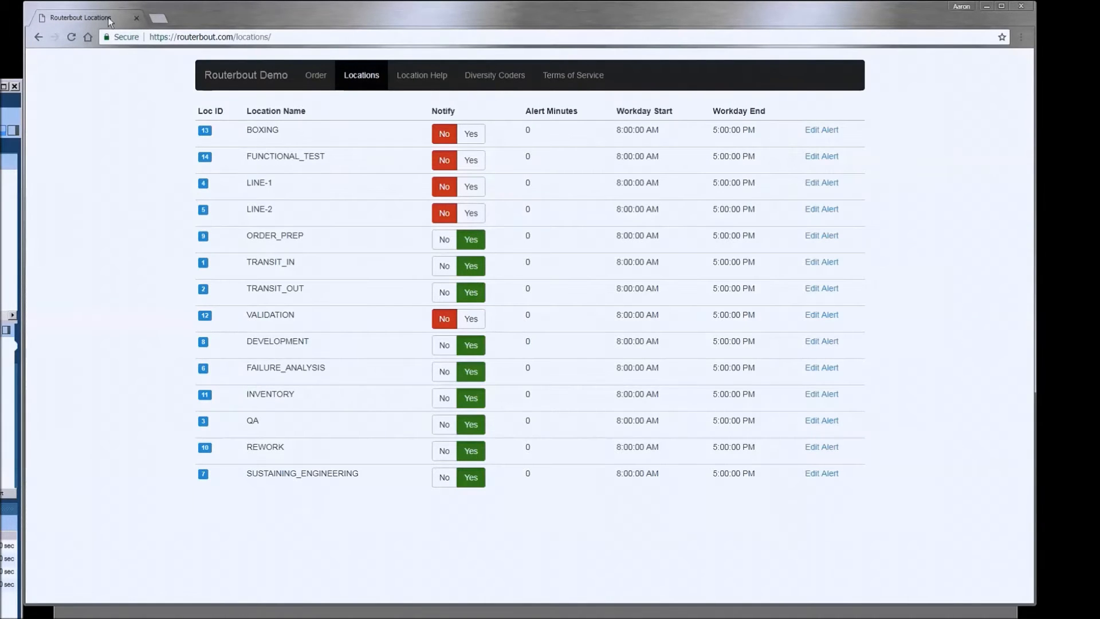
{"action": "left_click", "coordinate": [38, 38]}
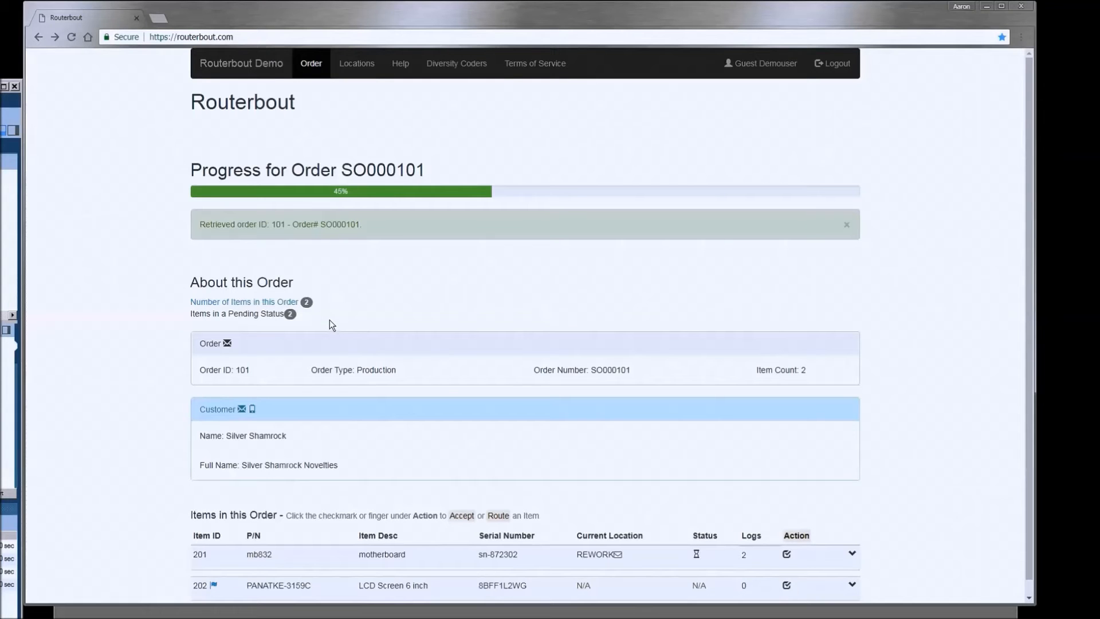
- Log the demo user out from order SO000101's page
{"action": "scroll", "coordinate": [369, 126], "scroll_direction": "down", "scroll_amount": 1}
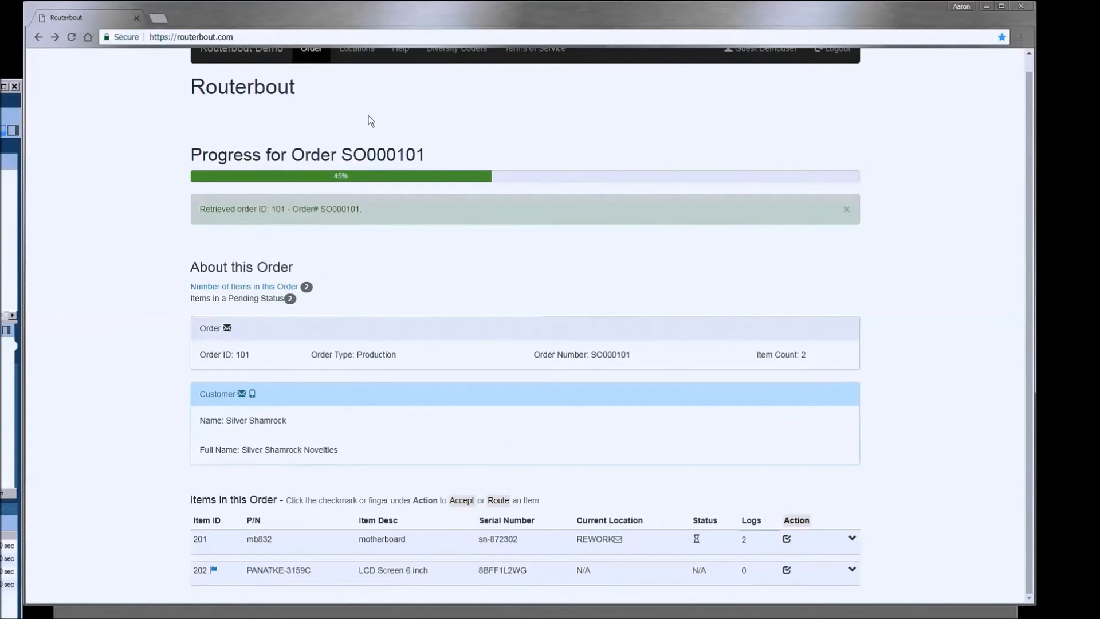
{"action": "scroll", "coordinate": [378, 144], "scroll_direction": "up", "scroll_amount": 1}
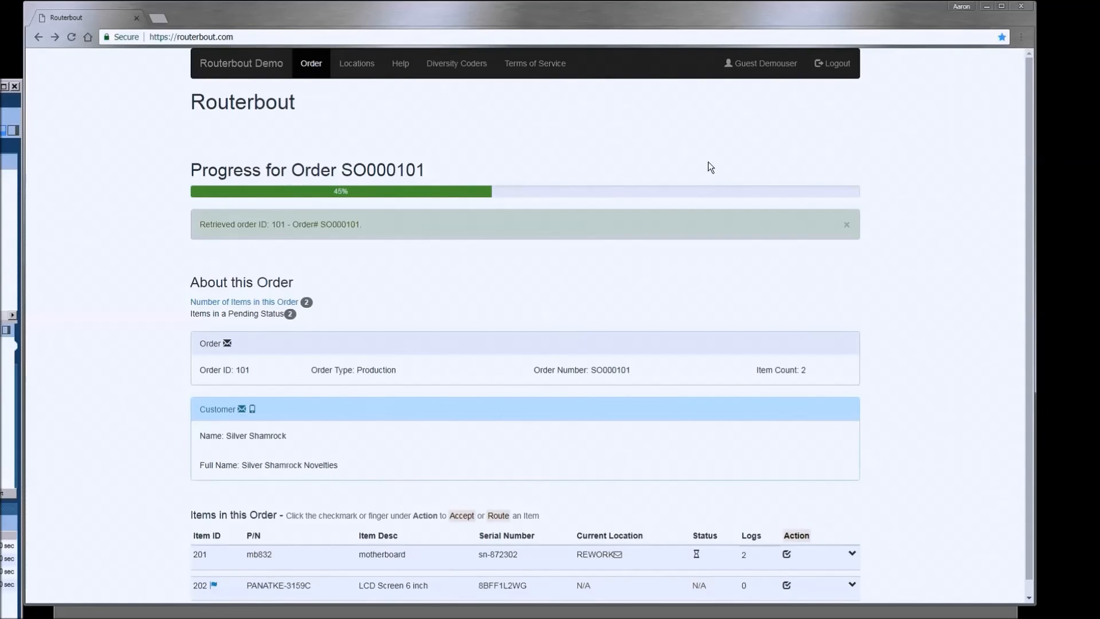
{"action": "left_click", "coordinate": [829, 74]}
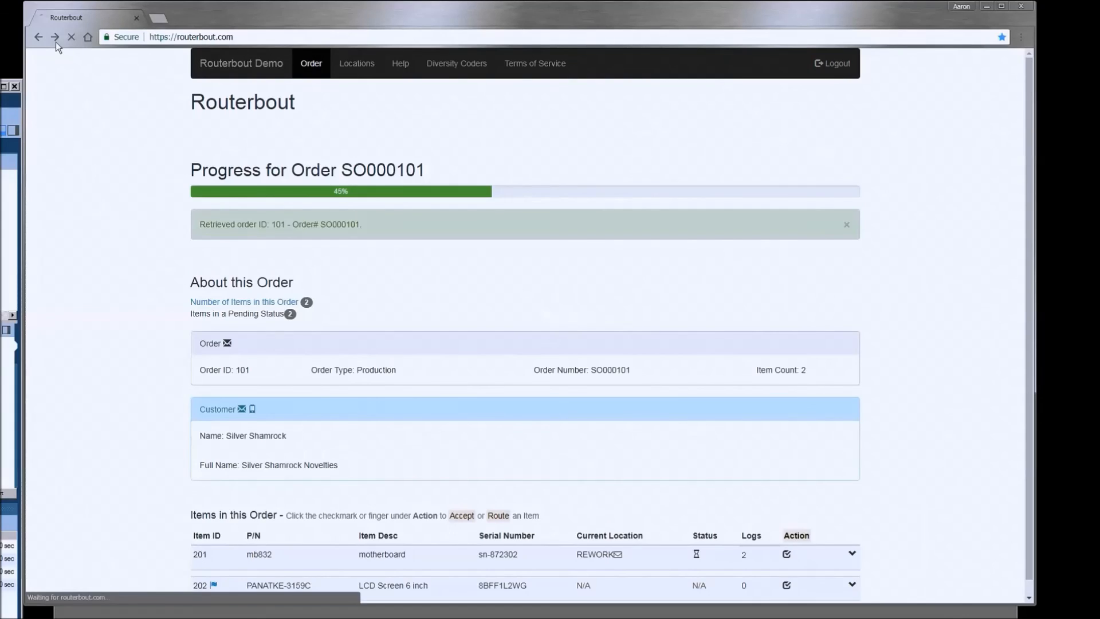